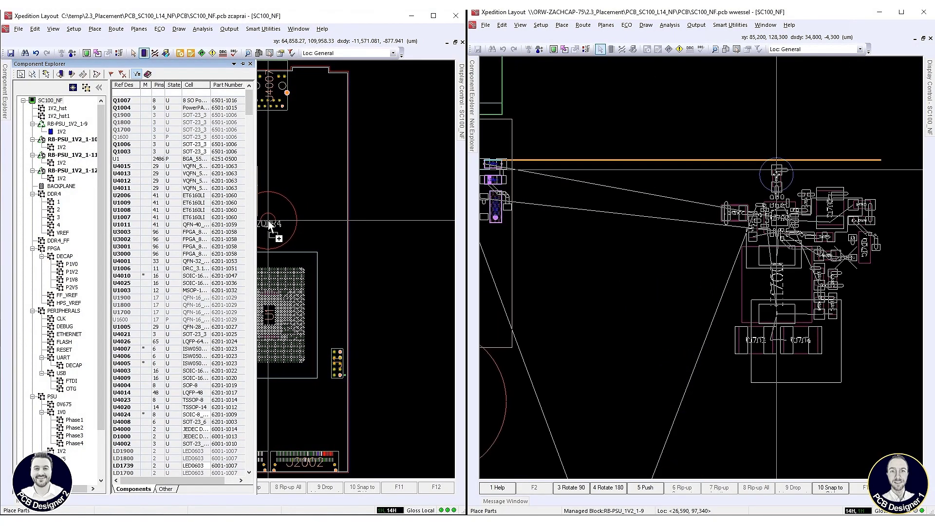
pyautogui.scroll(2, 269, 220)
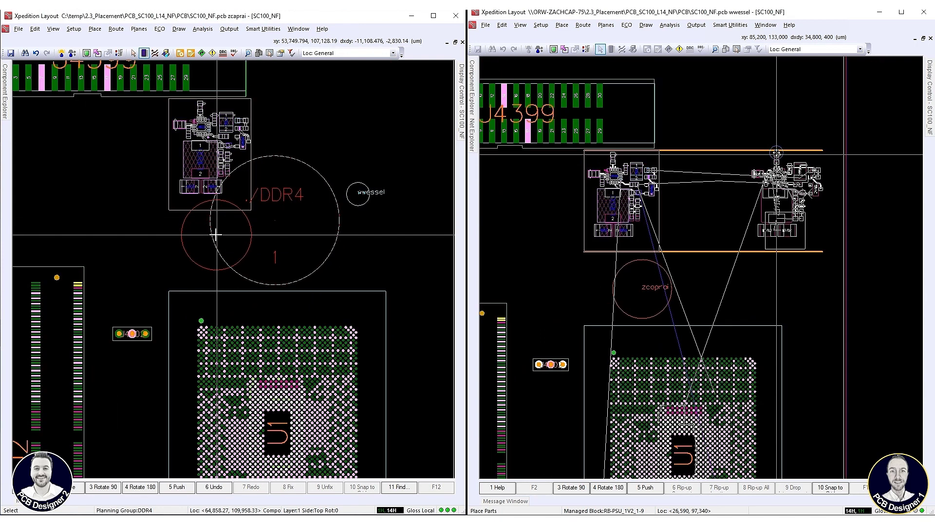
pyautogui.scroll(-2, 788, 154)
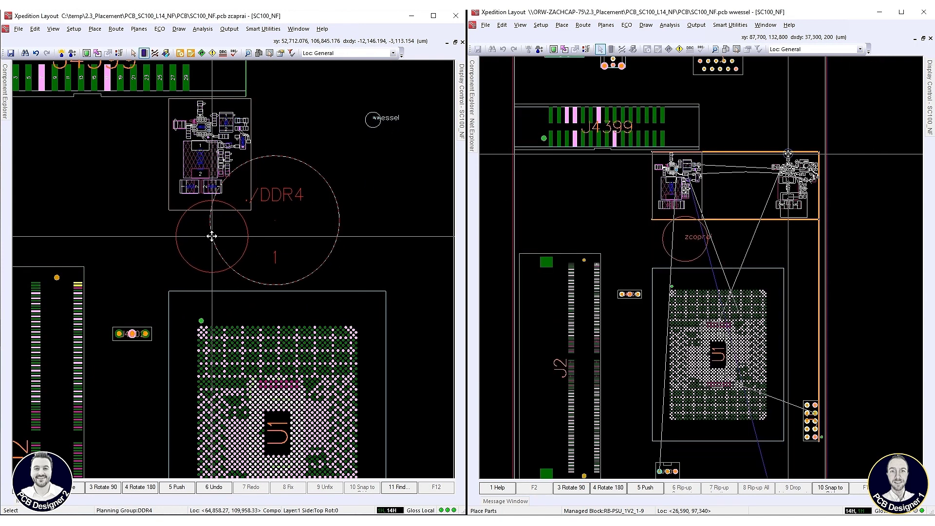
# Step: Start placing the DDR4 subgroups sequentially, dropping DDR4/1 above U1
pyautogui.rightClick(211, 236)
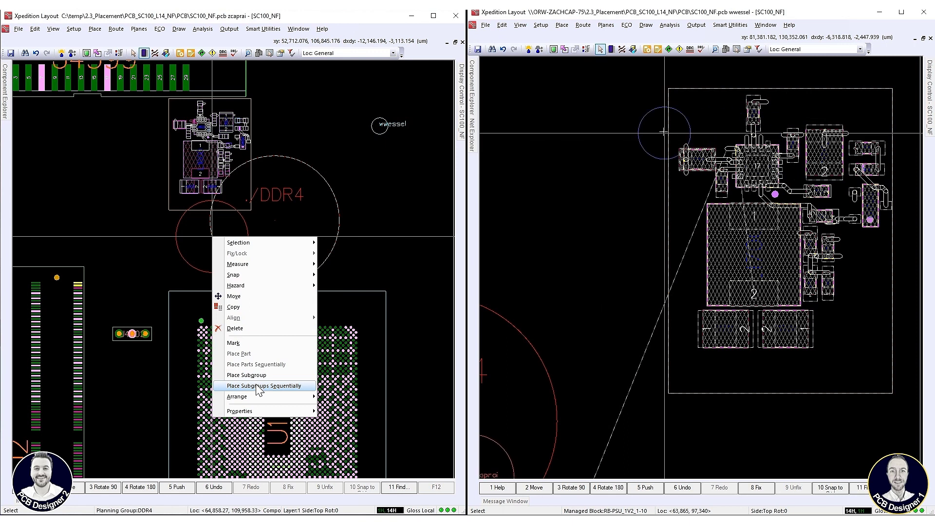
pyautogui.click(258, 386)
pyautogui.click(238, 241)
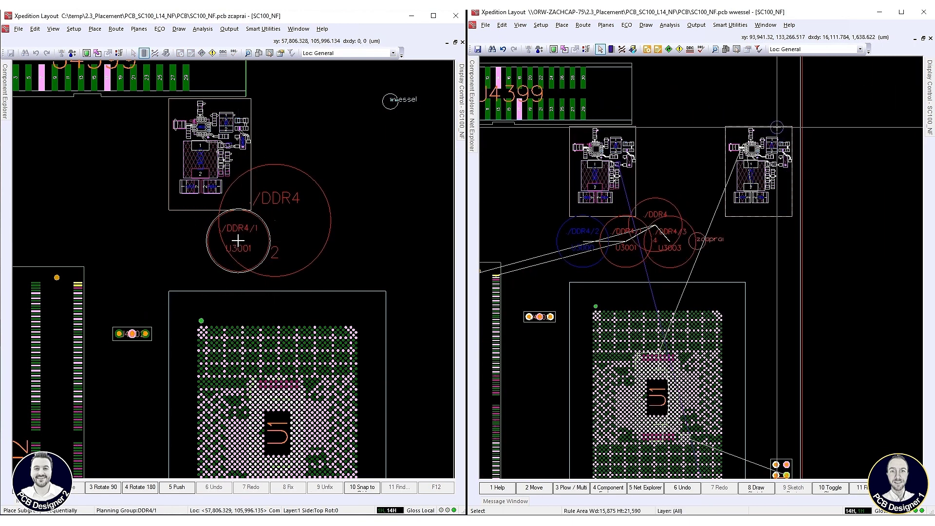
pyautogui.click(185, 243)
# Step: Move the second power block copy and place DDR4/2, DDR4/3 and DDR4/4 along the row
pyautogui.rightClick(777, 128)
pyautogui.click(185, 243)
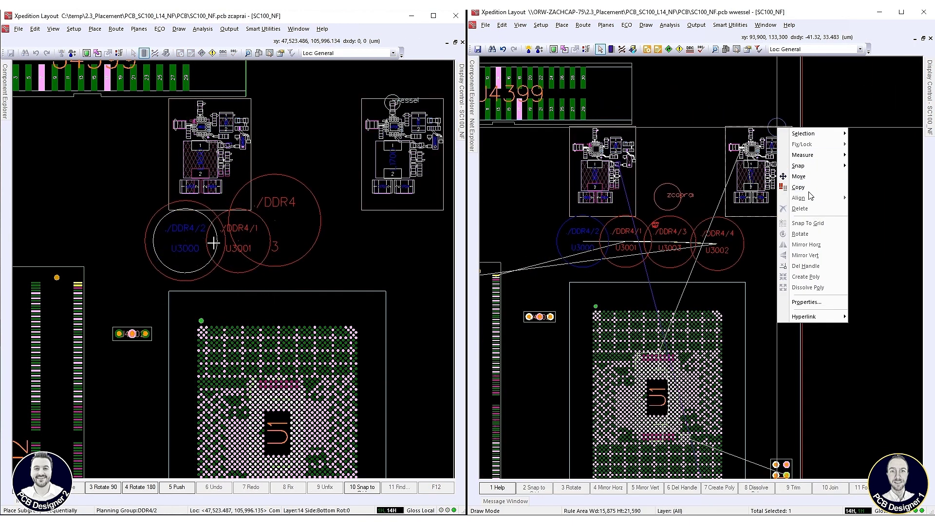
pyautogui.click(799, 176)
pyautogui.click(293, 241)
pyautogui.click(292, 241)
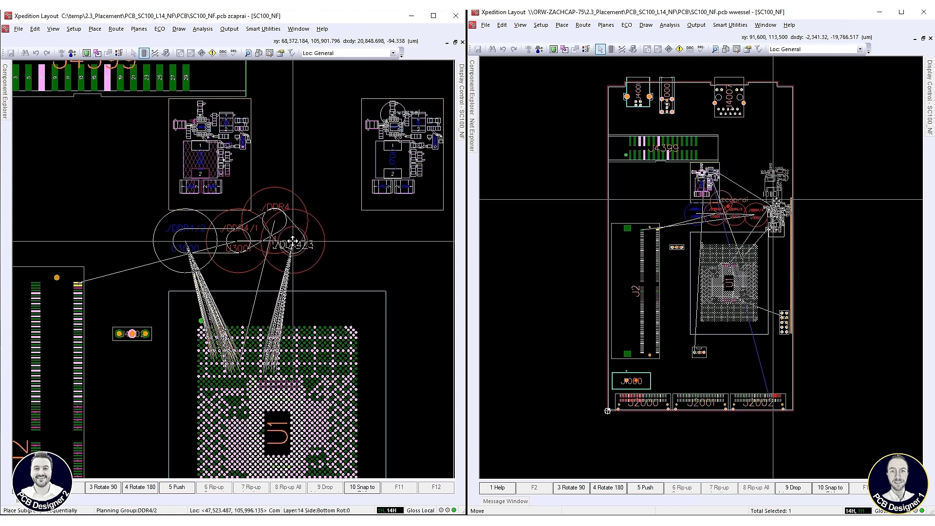
pyautogui.click(352, 243)
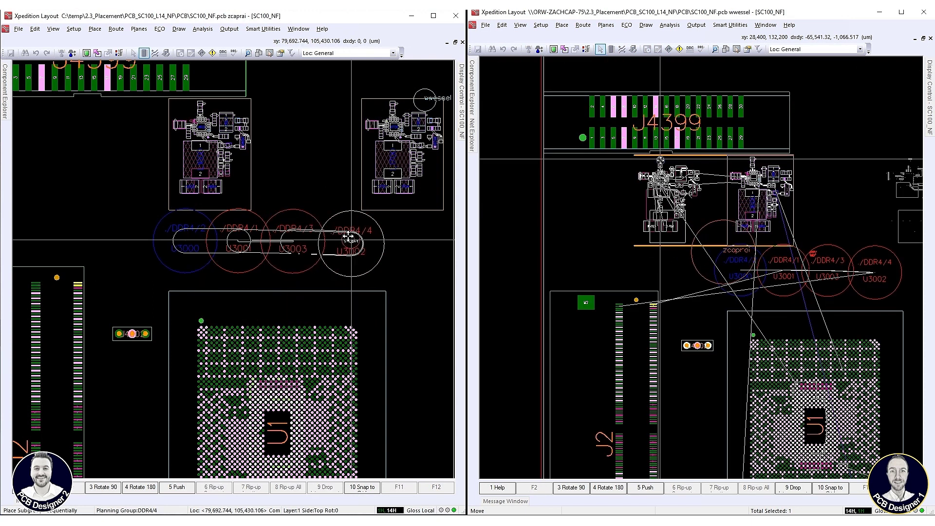
pyautogui.press('Escape')
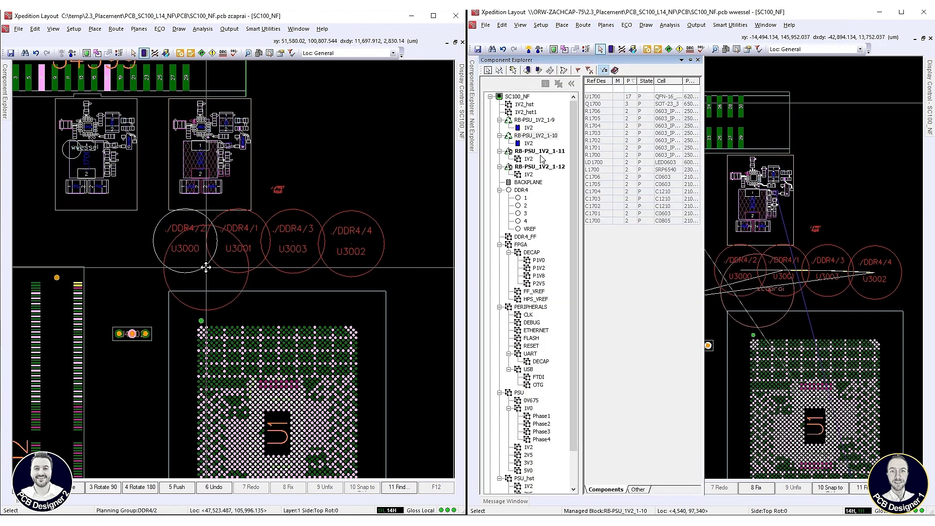
# Step: Place the RB-PSU_1V2_1-11 managed block copy, then pick up the DDR4/2 part for placement
pyautogui.rightClick(541, 154)
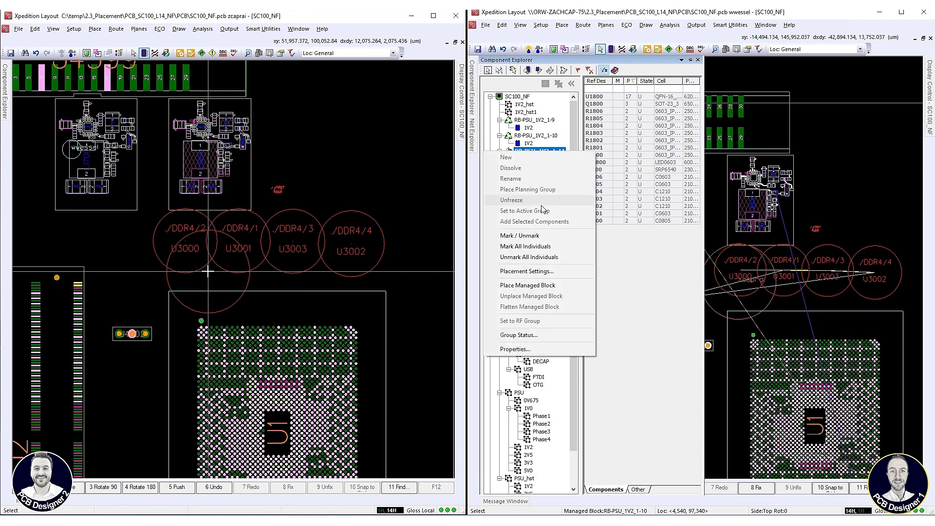
pyautogui.click(209, 265)
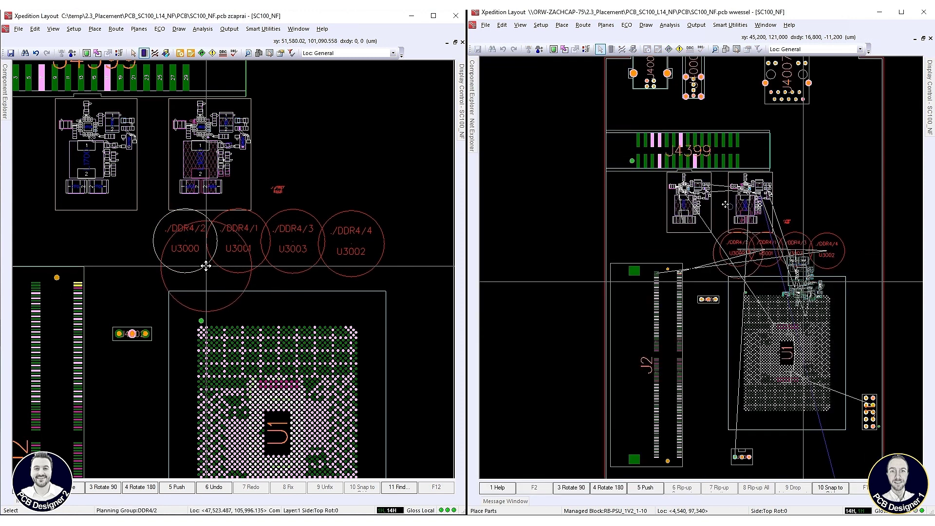
pyautogui.rightClick(208, 267)
pyautogui.click(232, 384)
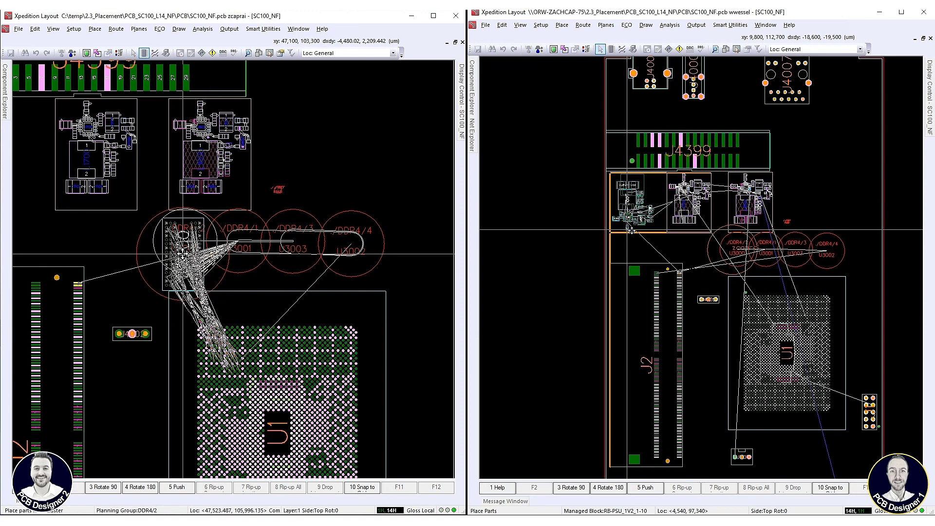
pyautogui.scroll(1, 182, 254)
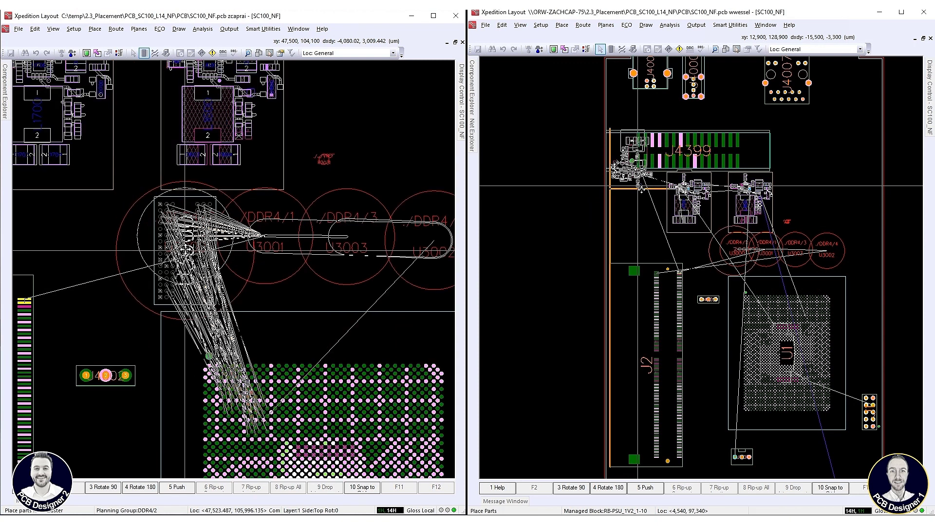
pyautogui.scroll(1, 187, 248)
pyautogui.scroll(1, 190, 244)
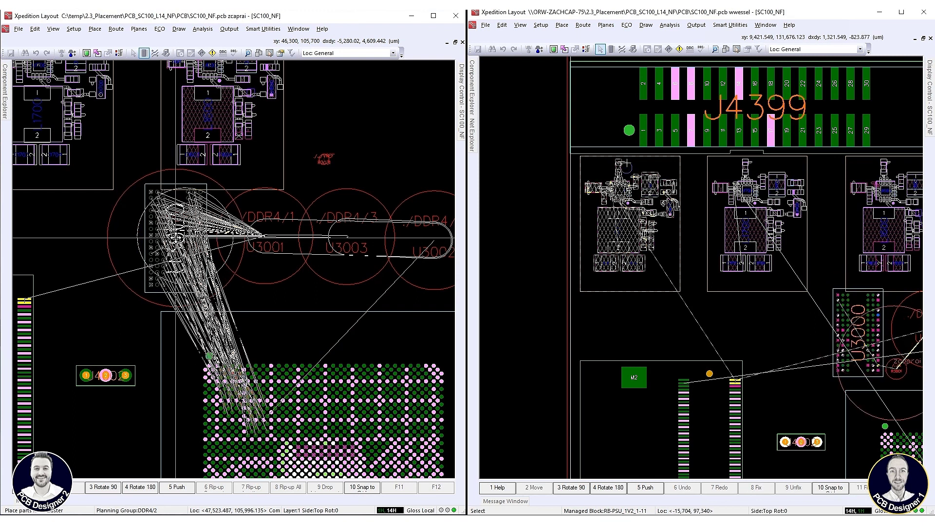
# Step: Drop U3000 in the DDR4/2 area and move R3001 just below it
pyautogui.click(182, 237)
pyautogui.scroll(2, 186, 236)
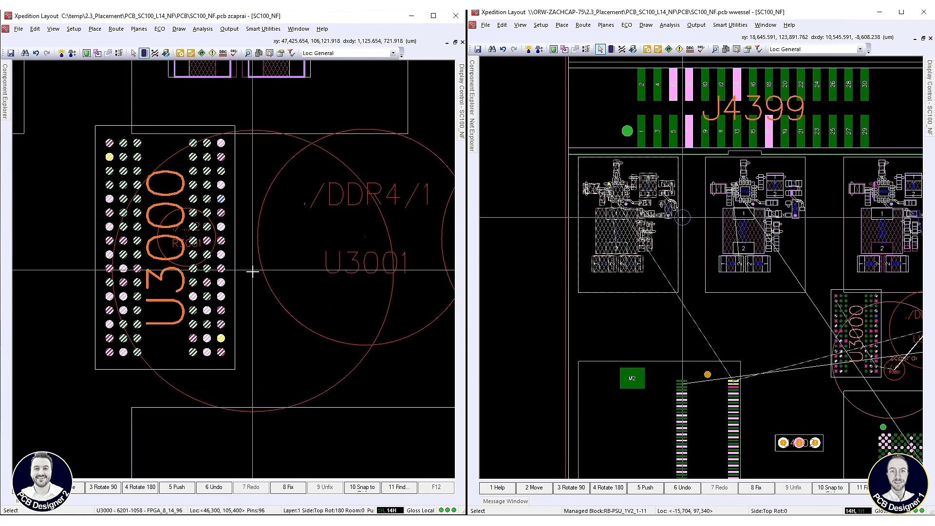
pyautogui.scroll(1, 219, 277)
pyautogui.press('F2')
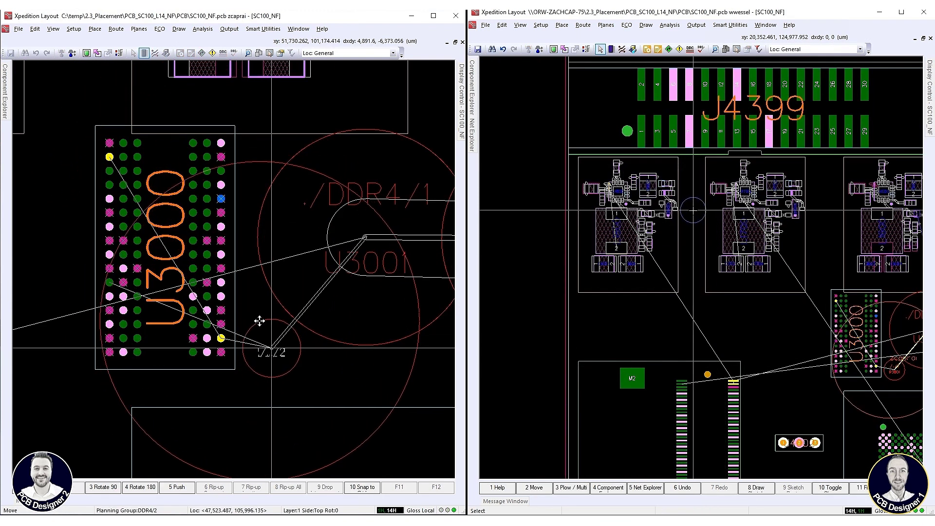
pyautogui.click(260, 320)
pyautogui.rightClick(261, 322)
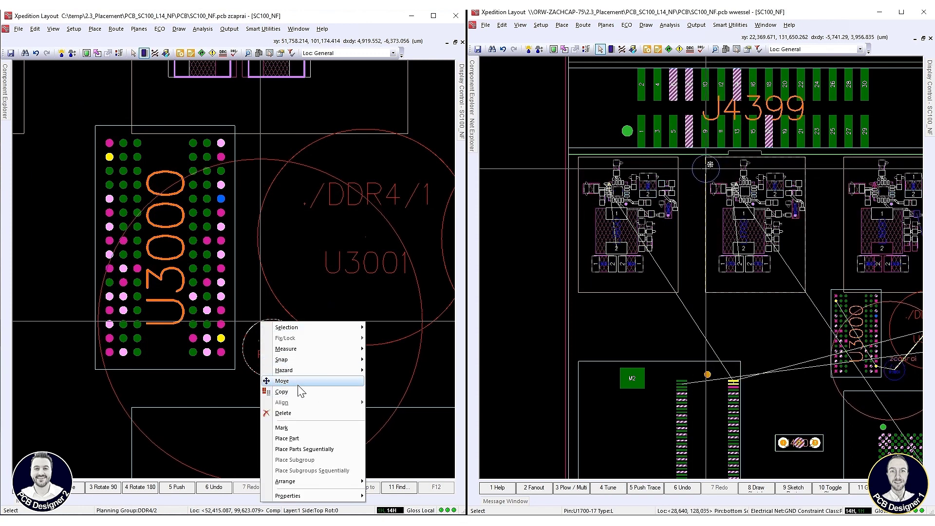
pyautogui.click(282, 381)
# Step: Move a power block copy and cluster all DDR4/2 support parts below U3000
pyautogui.rightClick(708, 170)
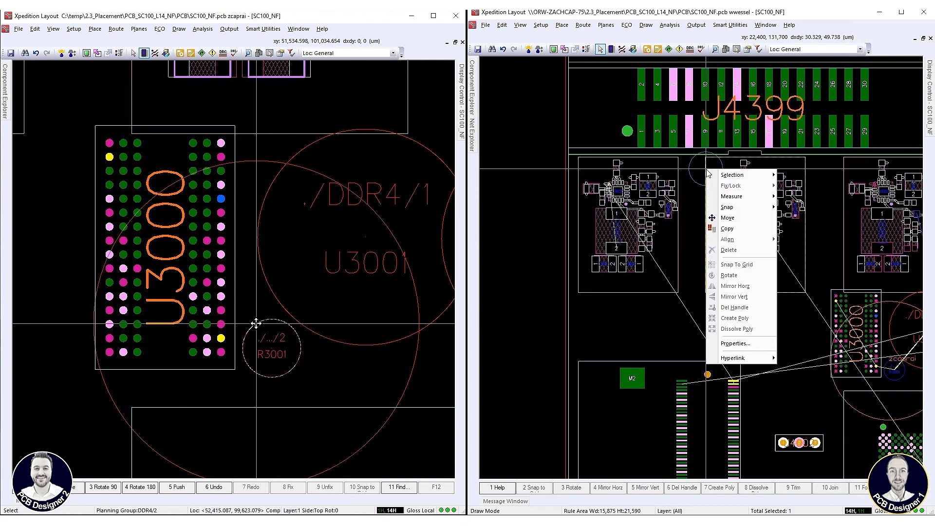
pyautogui.click(728, 218)
pyautogui.rightClick(257, 323)
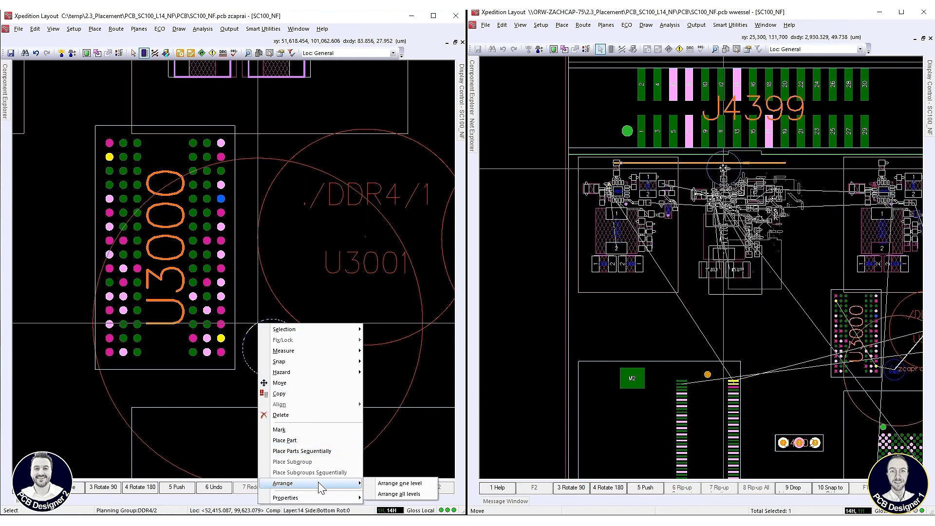
pyautogui.click(397, 497)
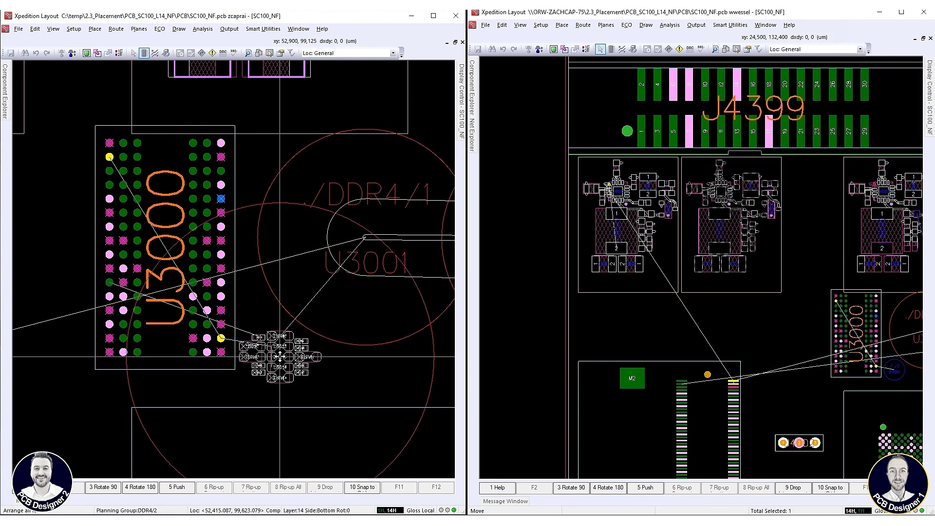
pyautogui.scroll(-2, 793, 208)
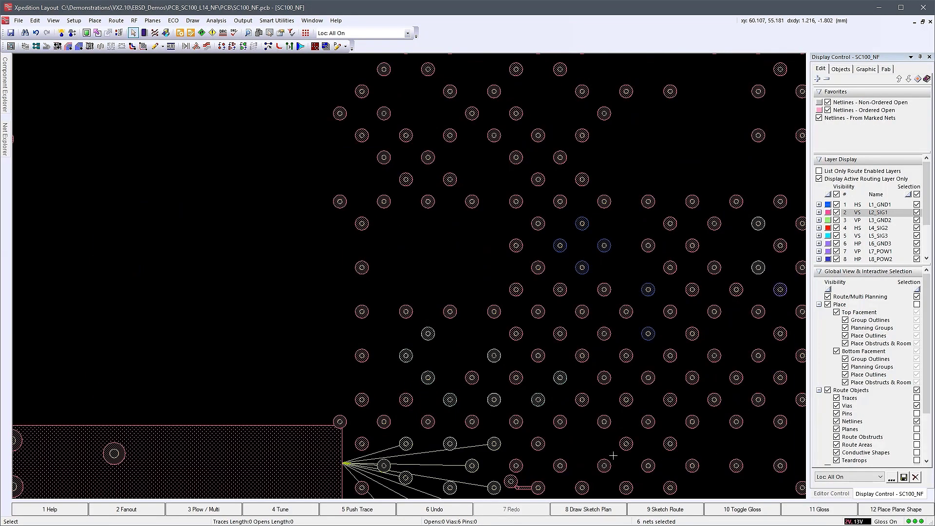
pyautogui.scroll(-5, 340, 332)
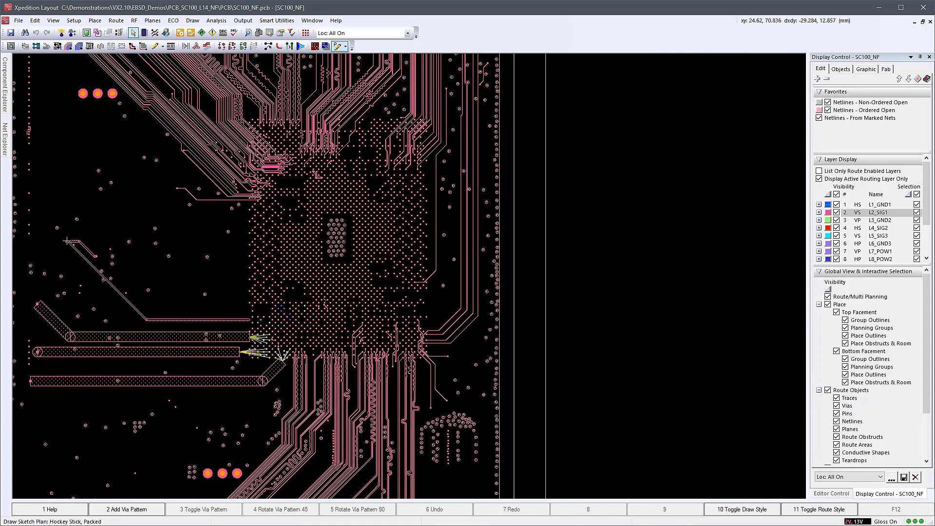
pyautogui.scroll(5, 329, 276)
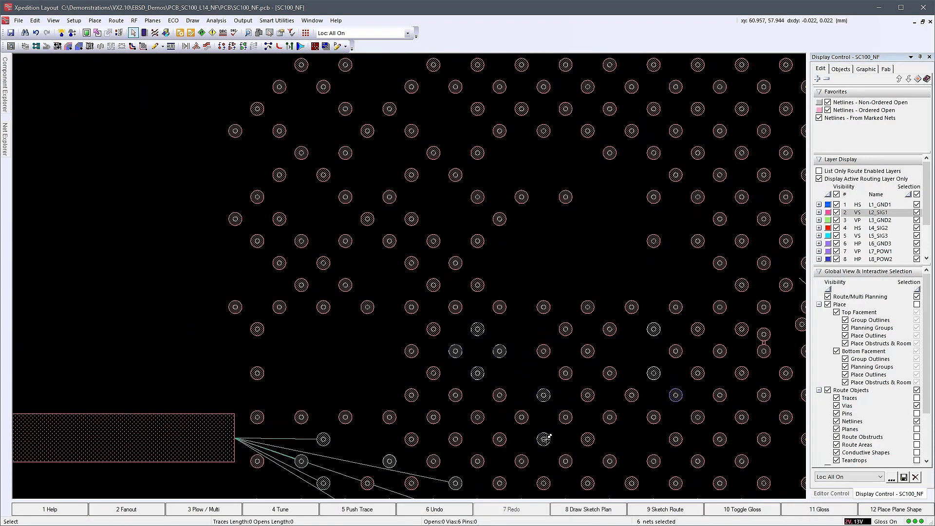
pyautogui.scroll(-3, 544, 439)
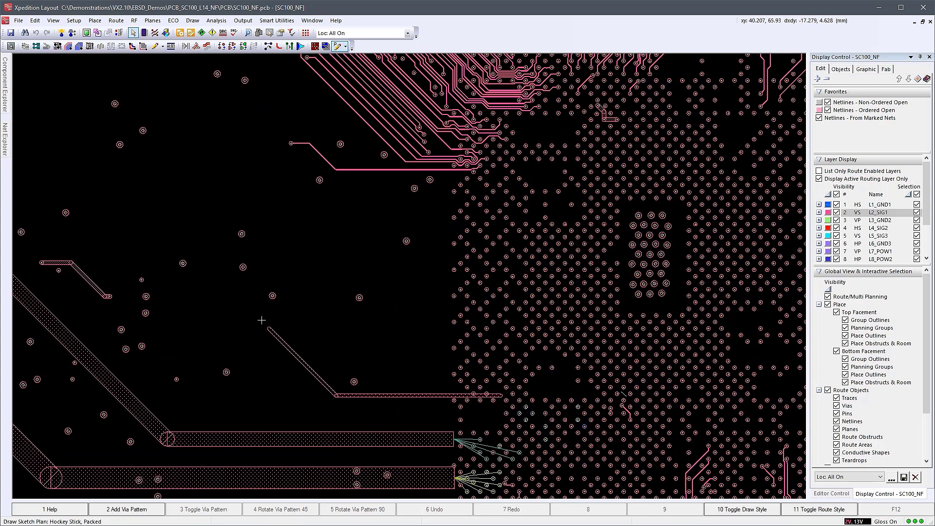
pyautogui.scroll(5, 310, 282)
# Step: Draw another sketch plan and route the selected sketch plans into real traces
pyautogui.press('Escape')
pyautogui.scroll(3, 737, 442)
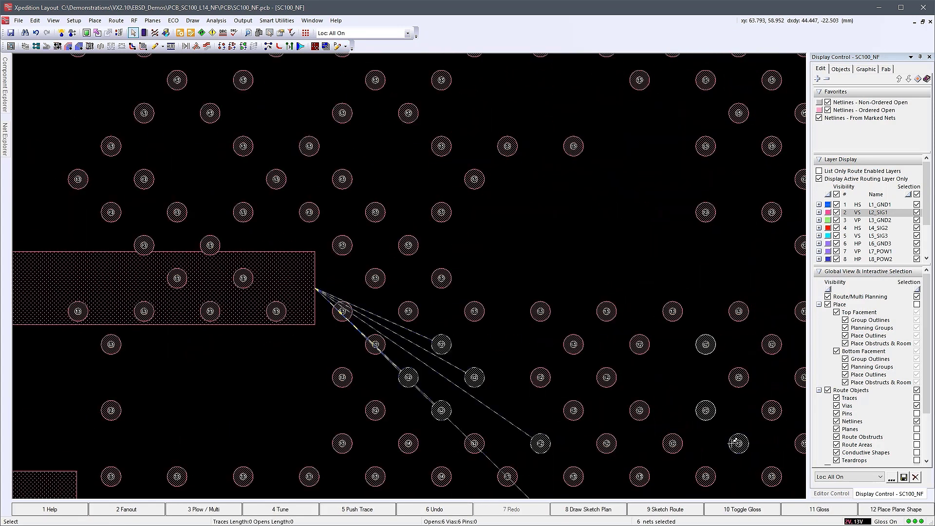
pyautogui.click(587, 510)
pyautogui.scroll(-2, 387, 263)
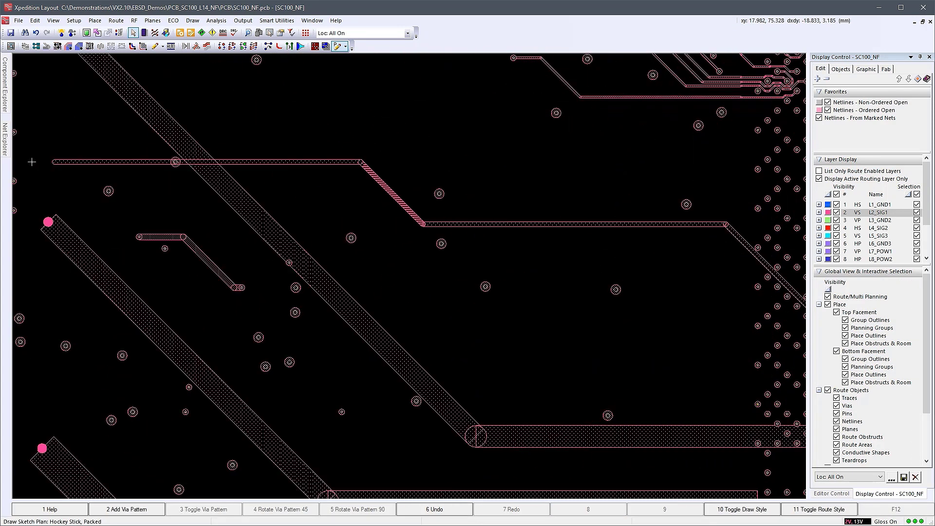
pyautogui.scroll(-2, 370, 97)
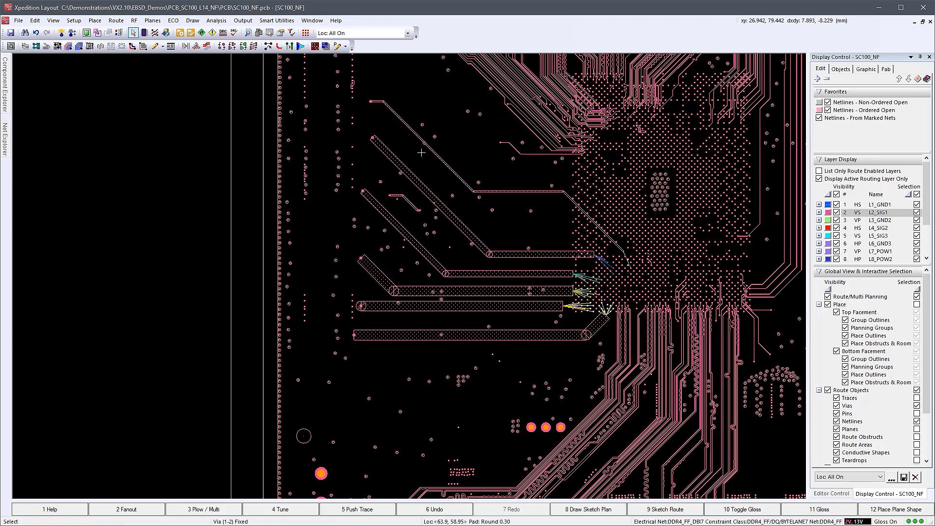
pyautogui.scroll(4, 425, 154)
pyautogui.rightClick(498, 138)
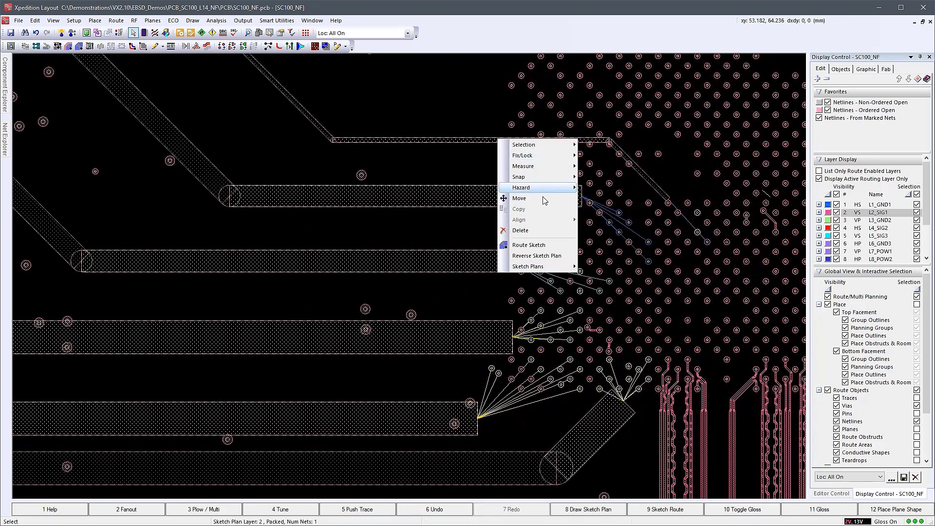
pyautogui.click(538, 247)
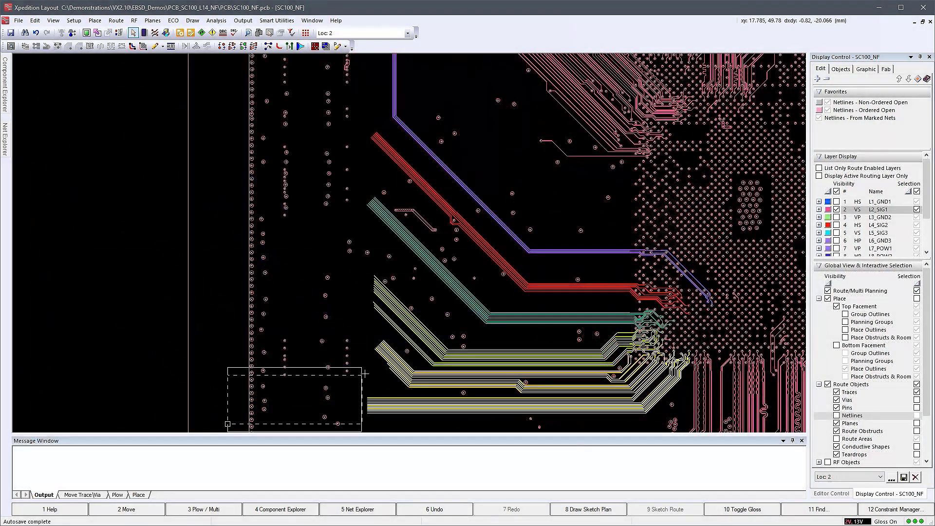
# Step: Select the groups of 11 yellow bus traces for sketch routing again
pyautogui.moveTo(228, 423); pyautogui.dragTo(441, 254)
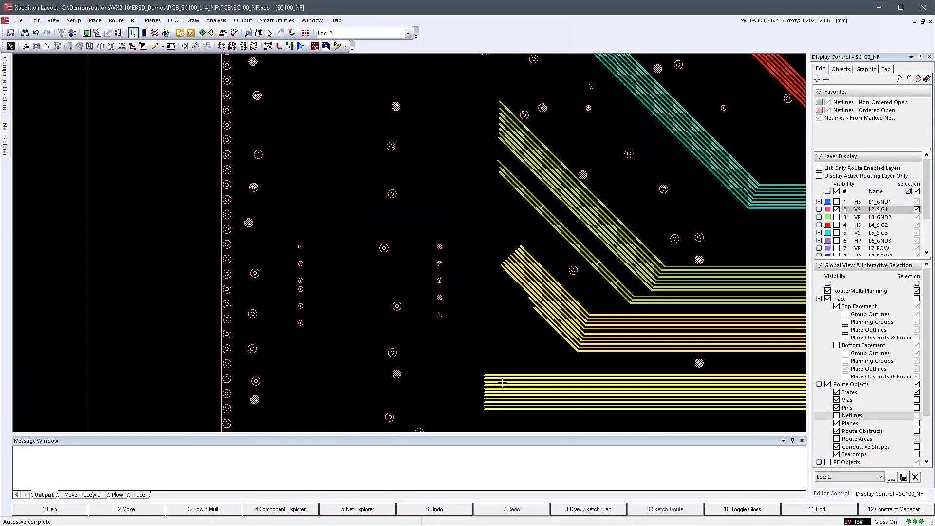
pyautogui.scroll(-2, 493, 391)
pyautogui.moveTo(494, 391); pyautogui.dragTo(511, 344)
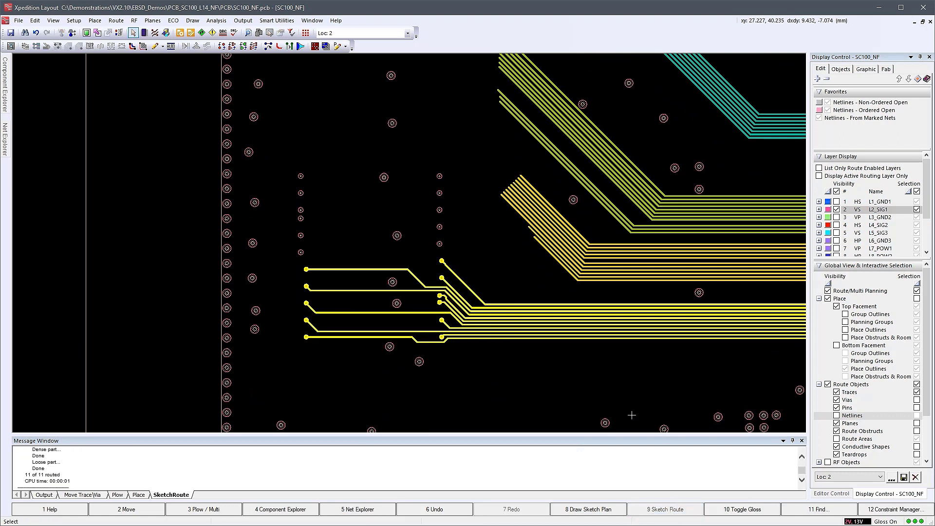
pyautogui.scroll(2, 542, 285)
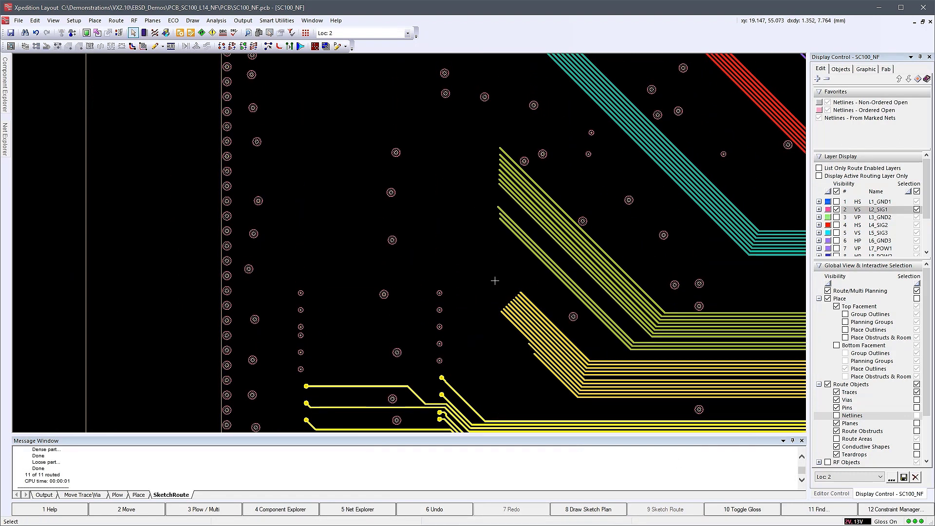
pyautogui.moveTo(546, 364); pyautogui.dragTo(547, 364)
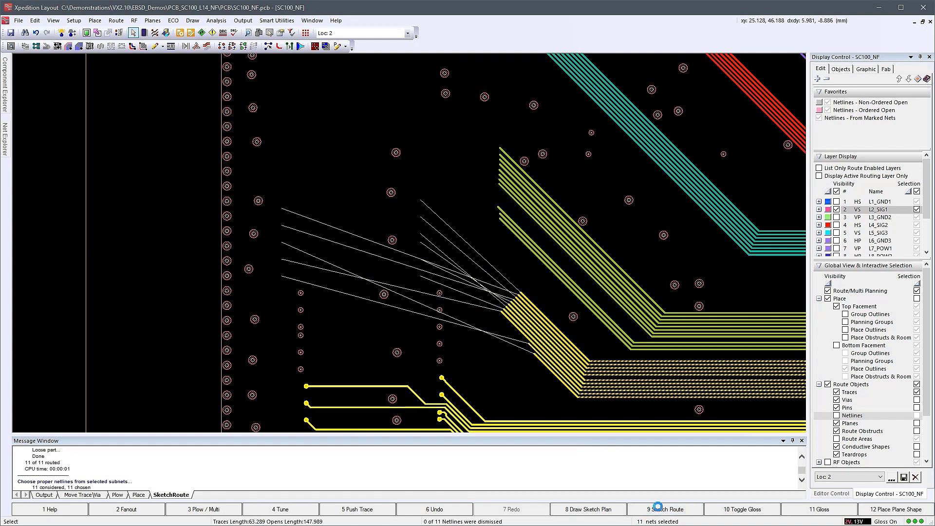
pyautogui.moveTo(501, 183); pyautogui.dragTo(512, 231)
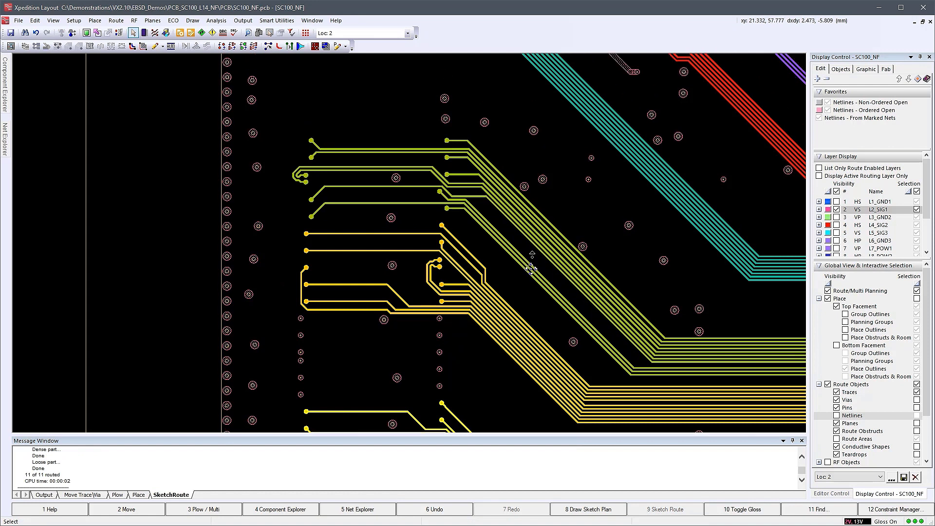
pyautogui.scroll(5, 531, 268)
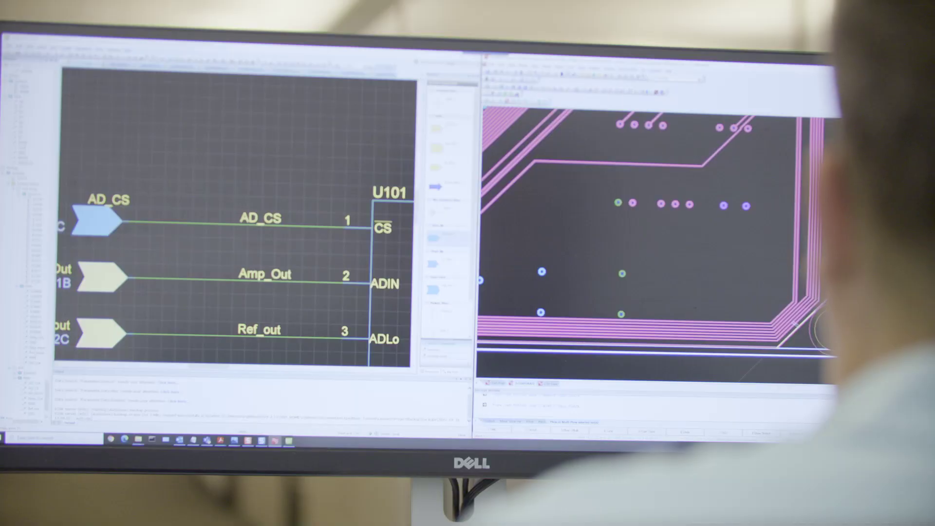
pyautogui.moveTo(768, 302); pyautogui.dragTo(725, 288)
pyautogui.scroll(-3, 718, 286)
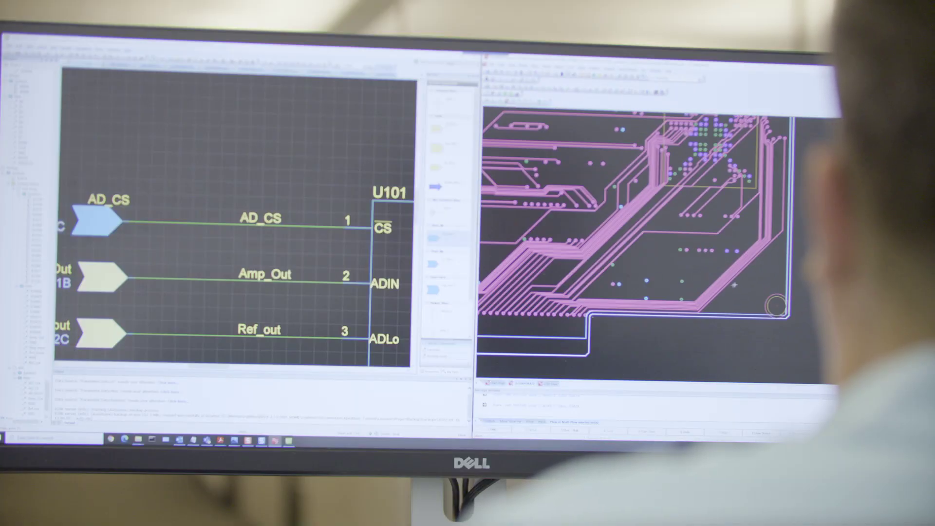
pyautogui.scroll(2, 752, 238)
pyautogui.scroll(2, 752, 237)
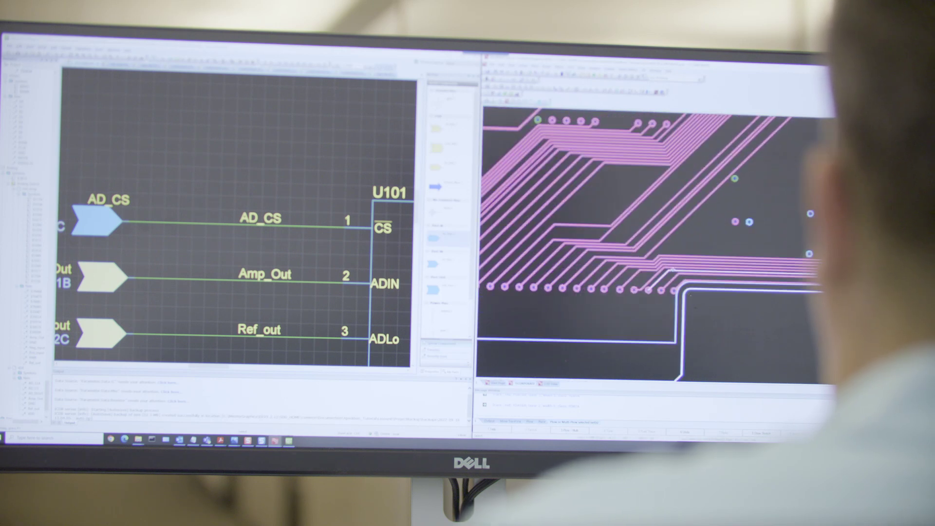
pyautogui.scroll(2, 752, 238)
pyautogui.scroll(-2, 650, 226)
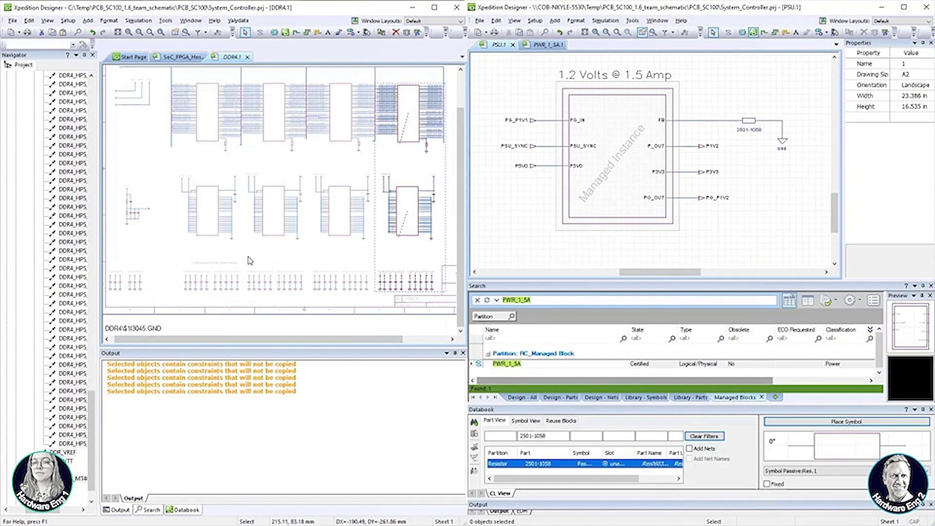
# Step: Select the small circuit in the DDR4 schematic and group it under a name
pyautogui.click(149, 250)
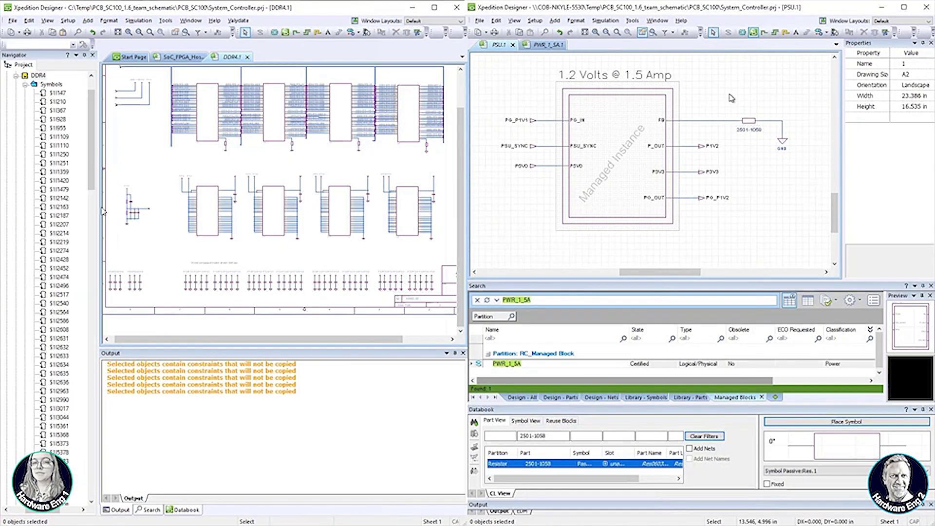
pyautogui.scroll(3, 112, 210)
pyautogui.scroll(2, 112, 210)
pyautogui.moveTo(131, 132); pyautogui.dragTo(261, 296)
pyautogui.rightClick(156, 244)
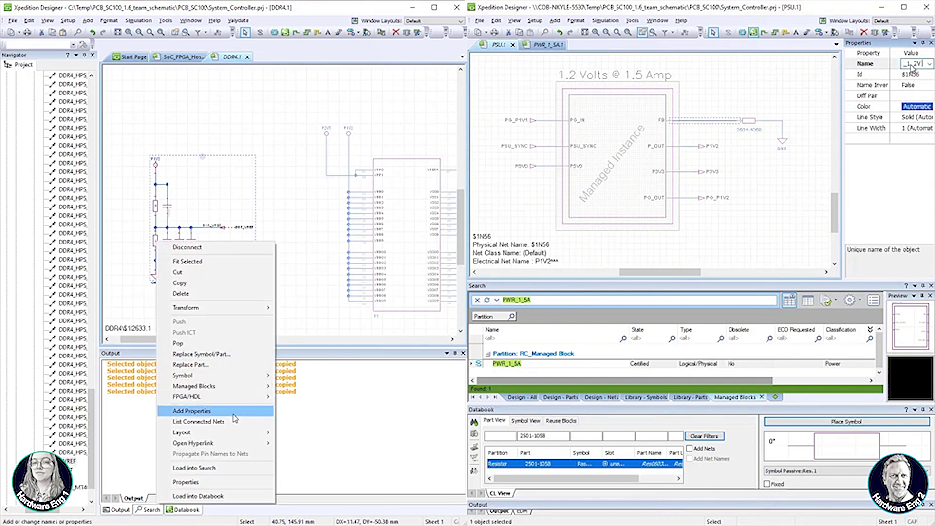
pyautogui.moveTo(181, 433)
pyautogui.click(295, 436)
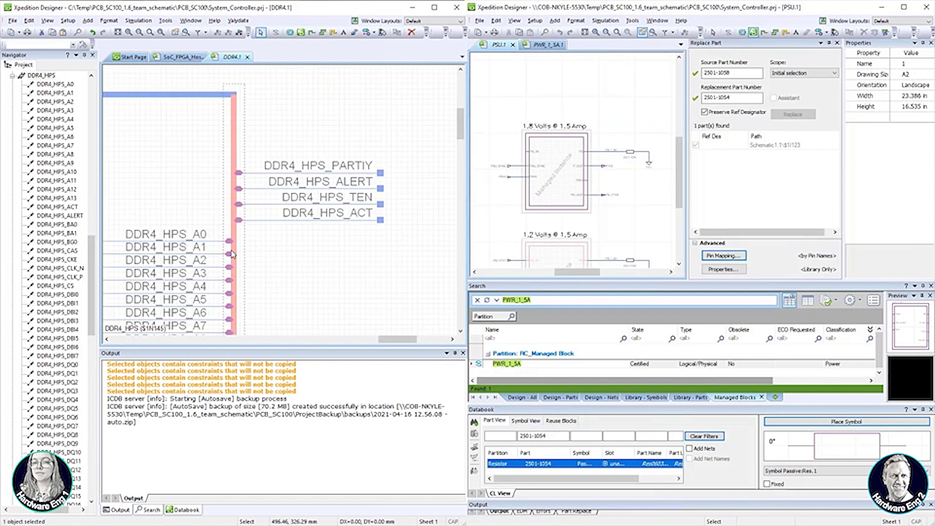
# Step: Rip the chosen DDR4 nets out of the bus
pyautogui.rightClick(233, 254)
pyautogui.click(260, 303)
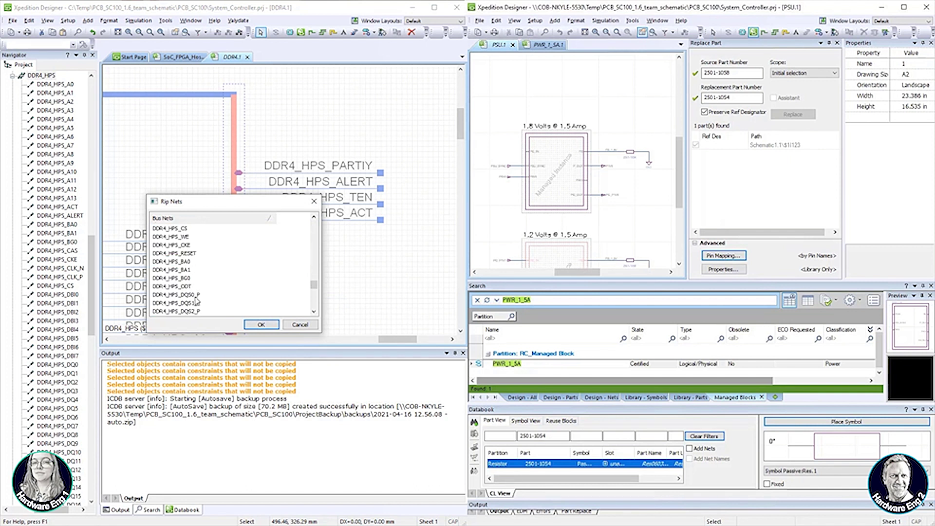
pyautogui.click(259, 325)
pyautogui.scroll(-2, 351, 293)
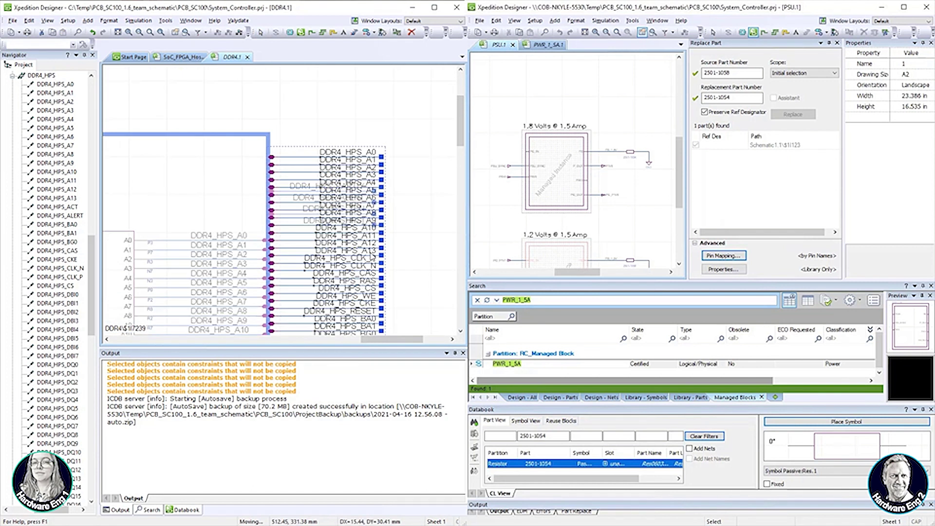
pyautogui.scroll(-2, 366, 304)
pyautogui.scroll(3, 368, 303)
# Step: Copy the 1.8 Volts power supply block and paste it into the PSU sheet
pyautogui.moveTo(490, 215); pyautogui.dragTo(640, 140)
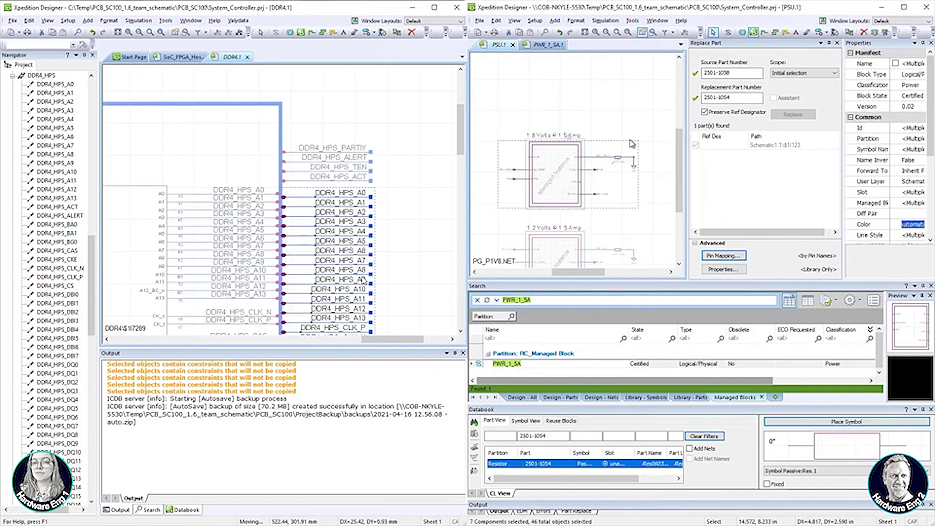
pyautogui.rightClick(595, 158)
pyautogui.click(628, 189)
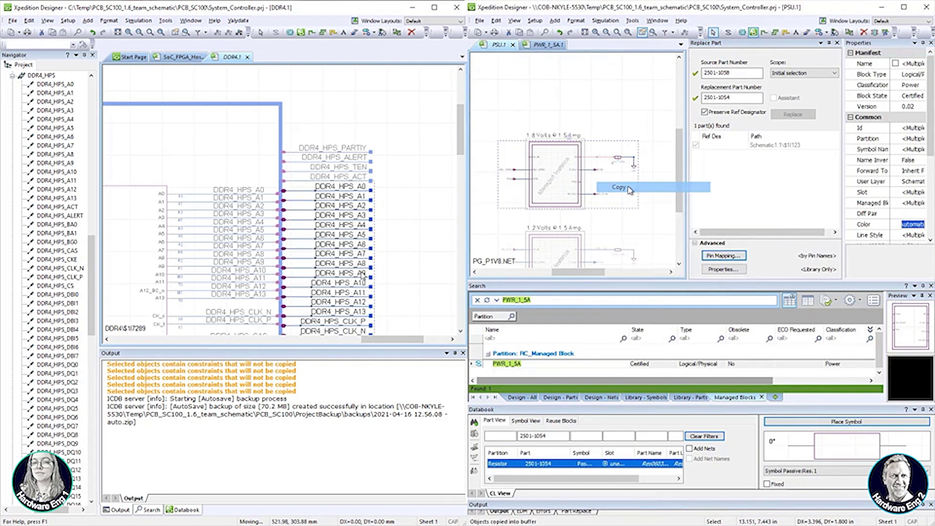
pyautogui.click(390, 93)
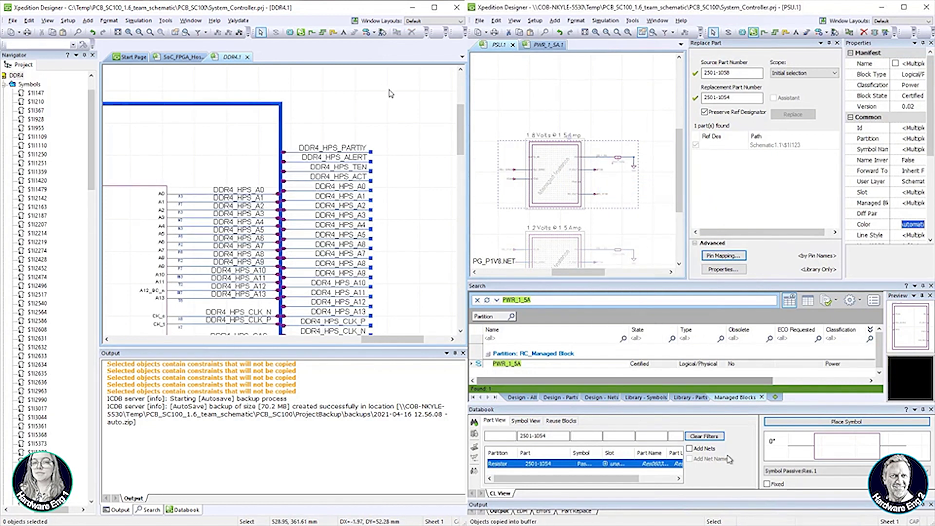
pyautogui.rightClick(625, 110)
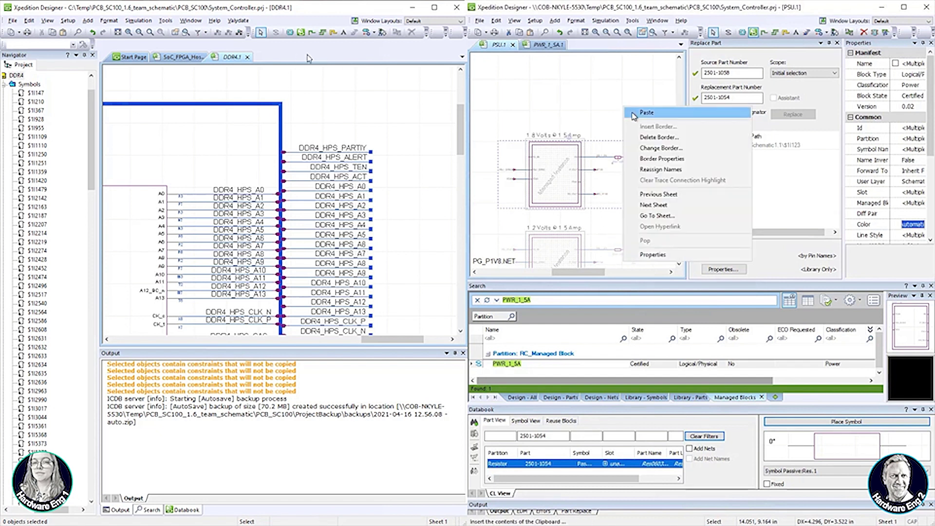
pyautogui.click(643, 113)
pyautogui.click(149, 510)
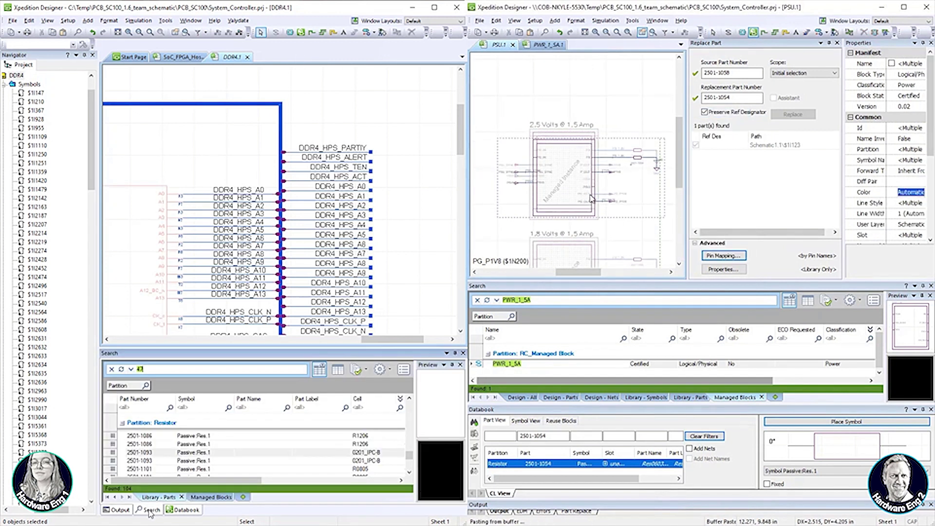
pyautogui.scroll(3, 596, 174)
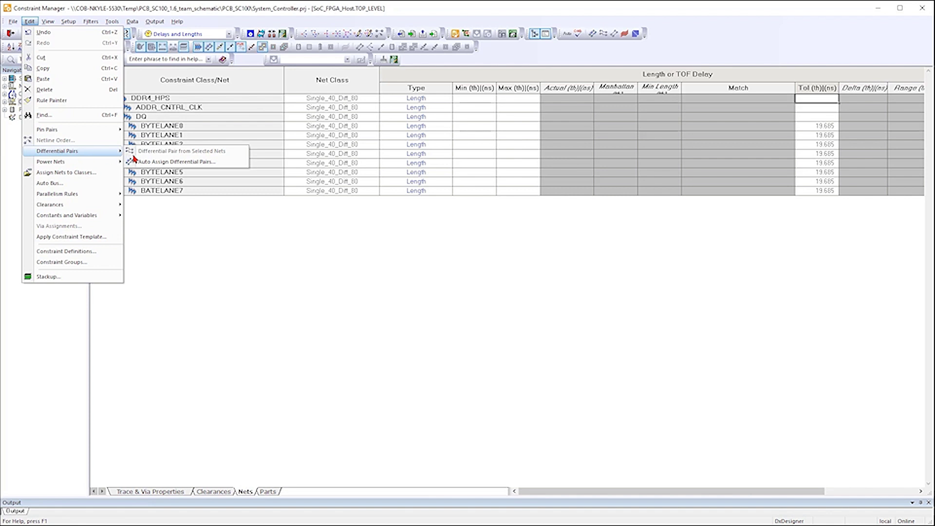
# Step: Auto-assign *_P/*_N differential pairs and switch the grid to Differential Pair Properties
pyautogui.click(167, 162)
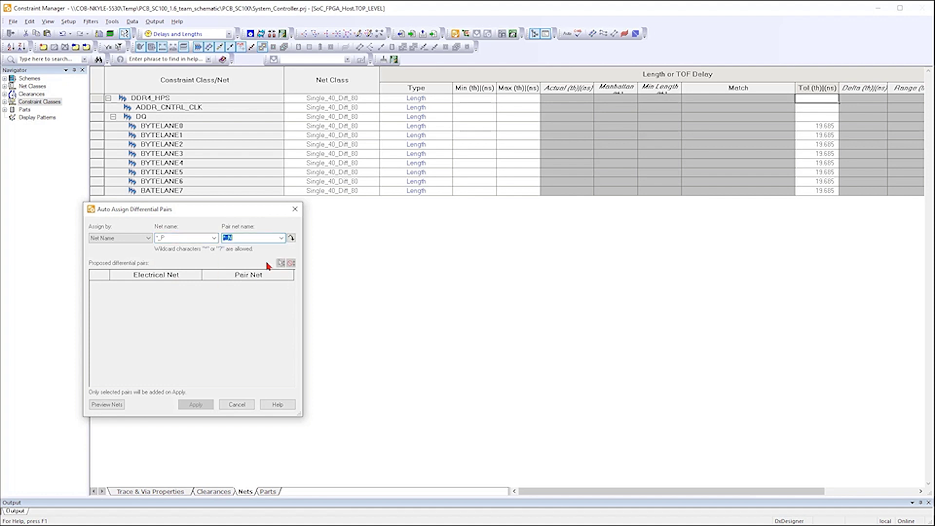
pyautogui.click(291, 238)
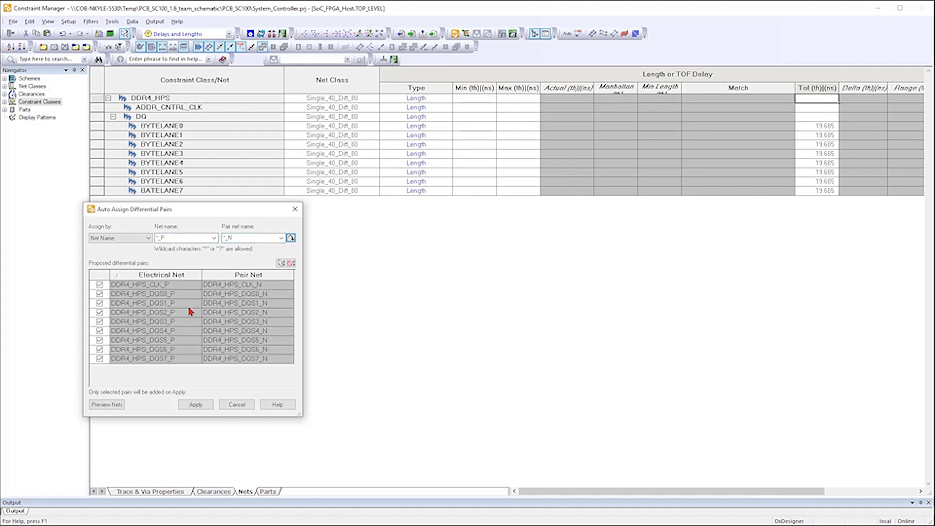
pyautogui.click(206, 407)
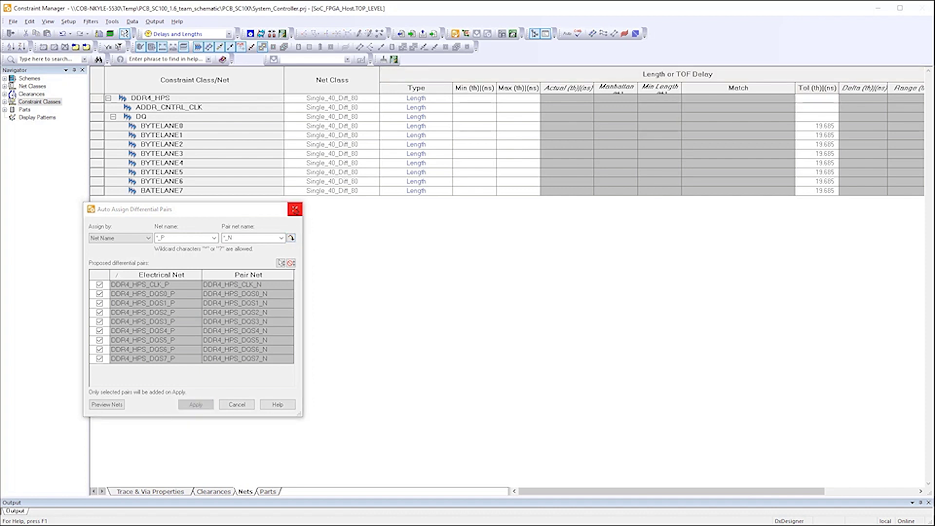
pyautogui.click(294, 210)
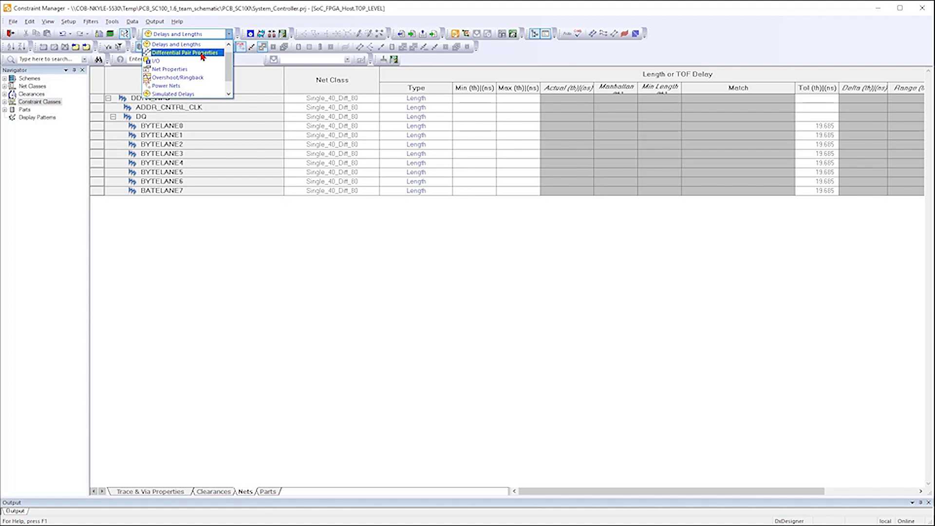
pyautogui.click(202, 52)
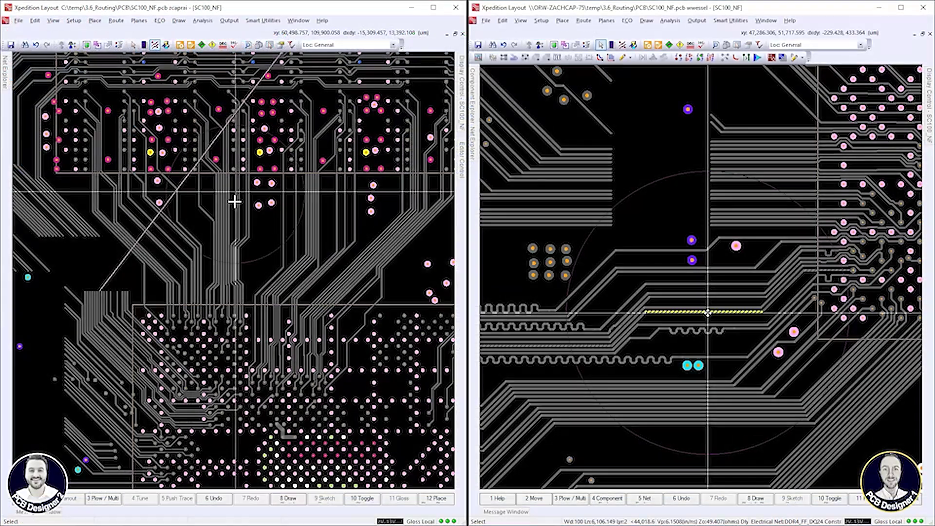
# Step: Open Target Lengths in both sessions, enlarge it to view deviations, then close it
pyautogui.click(743, 185)
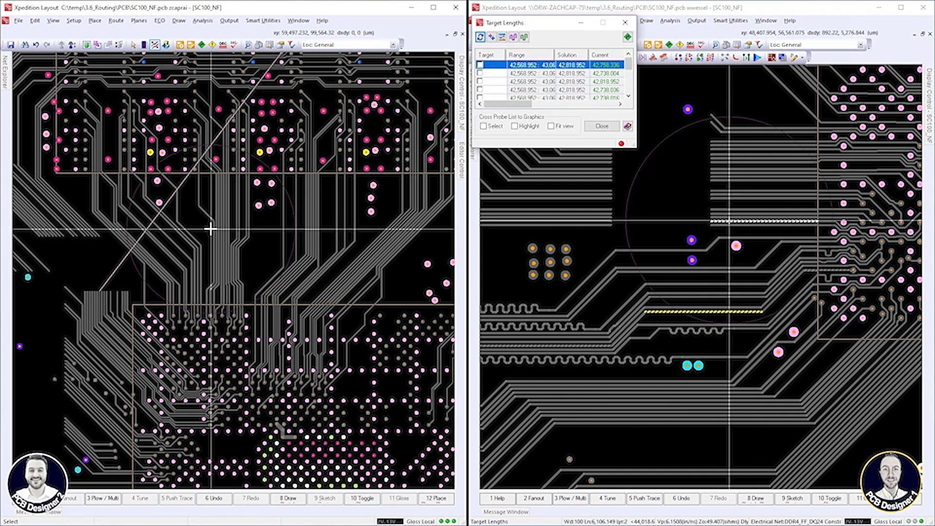
pyautogui.moveTo(584, 28); pyautogui.dragTo(615, 74)
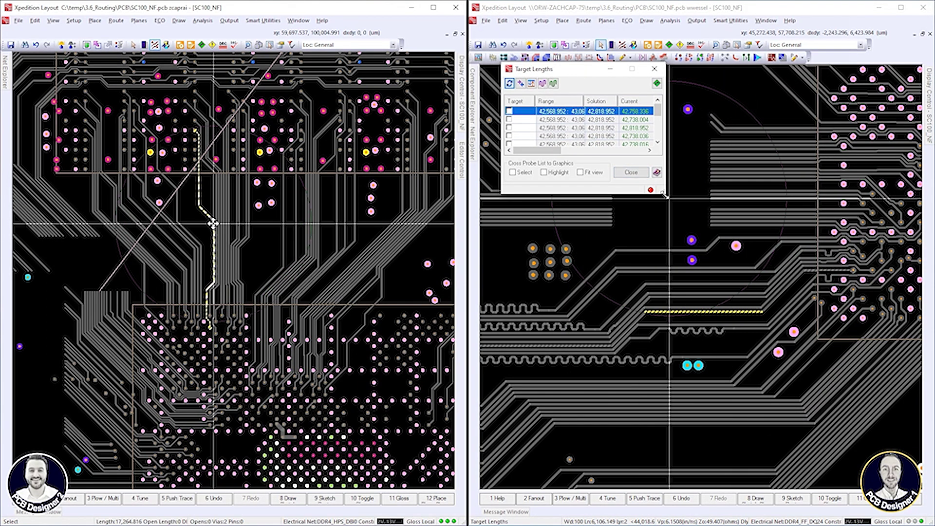
pyautogui.moveTo(666, 194); pyautogui.dragTo(700, 259)
pyautogui.click(202, 20)
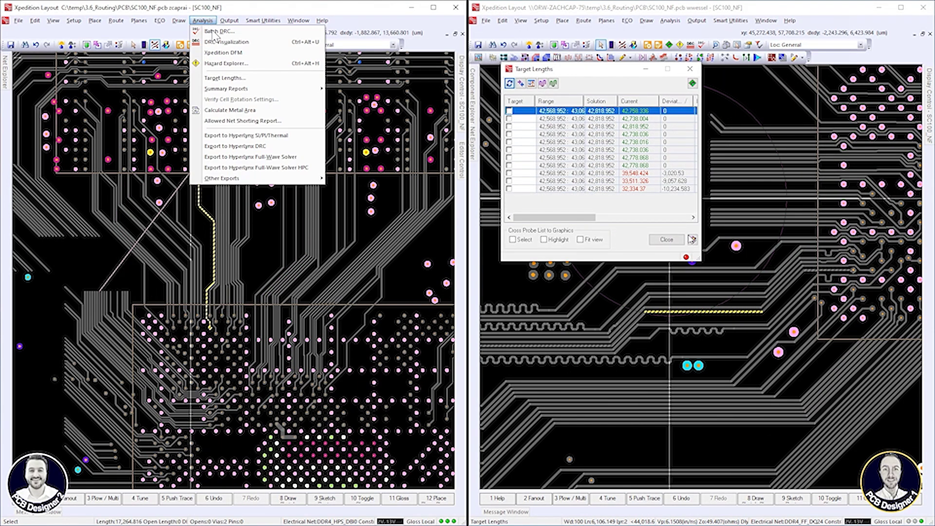
pyautogui.click(253, 82)
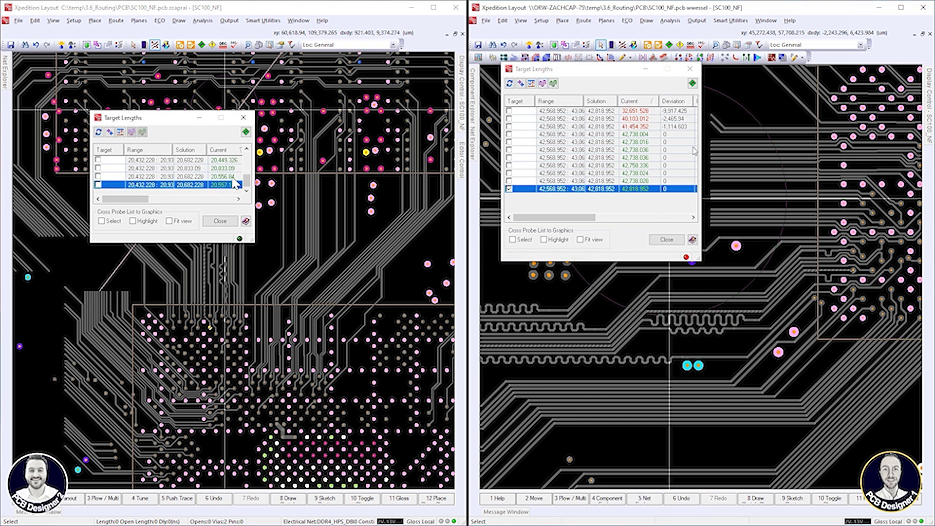
pyautogui.click(220, 221)
pyautogui.scroll(3, 224, 215)
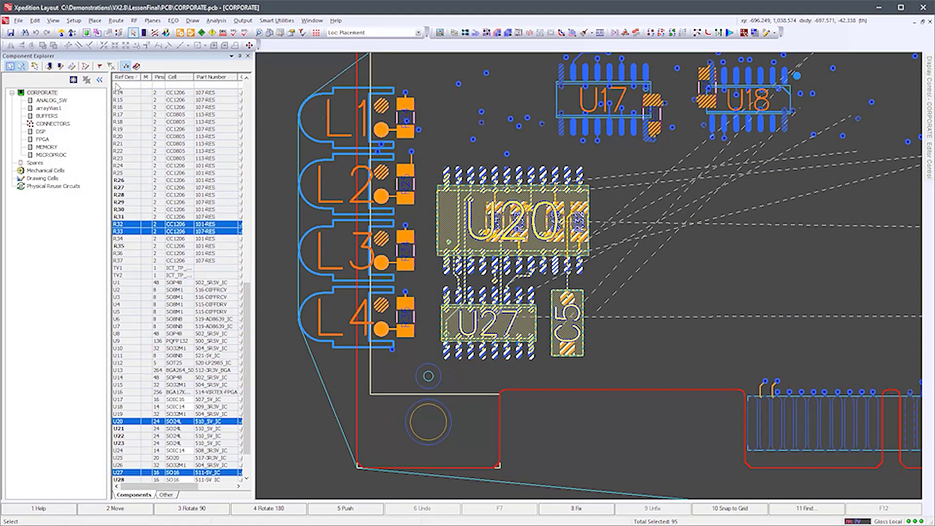
# Step: Create reuse source NewPhysicalReuse1 from U20, U27 and C5, then publish and confirm it
pyautogui.click(34, 21)
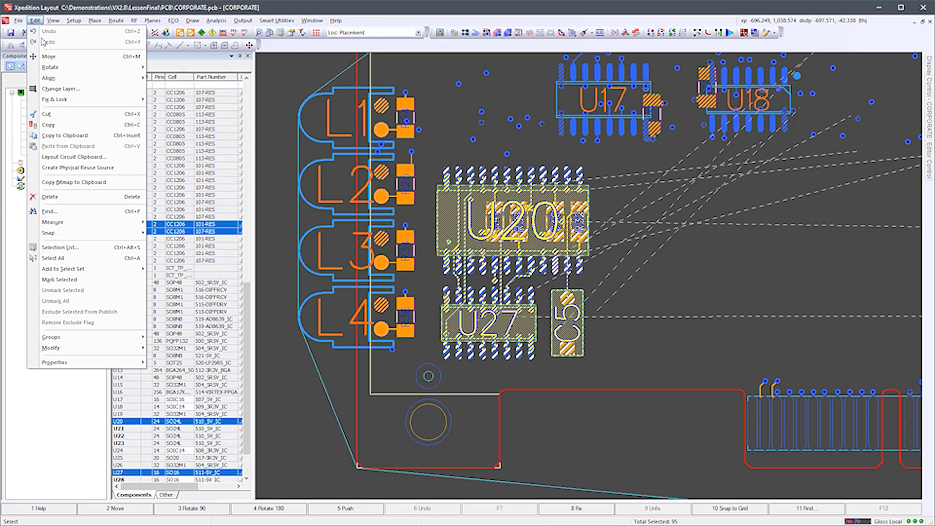
pyautogui.click(82, 167)
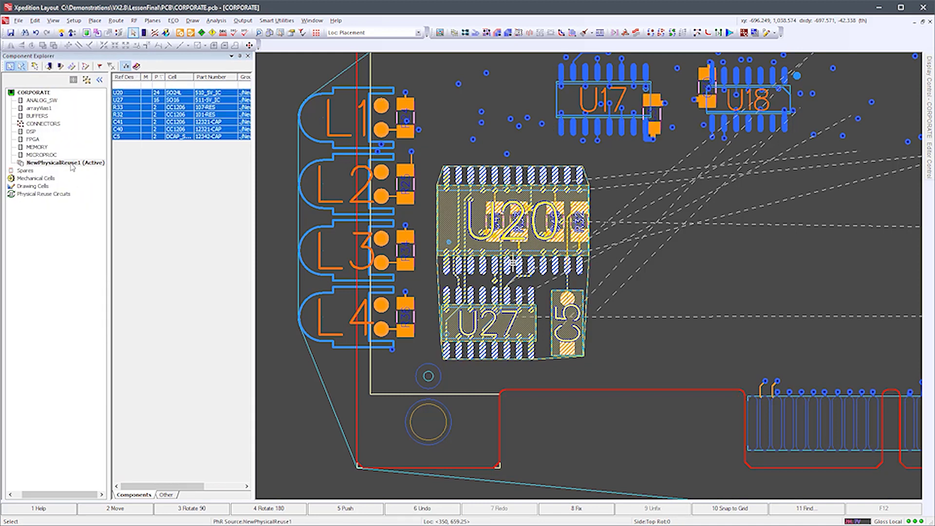
pyautogui.click(72, 164)
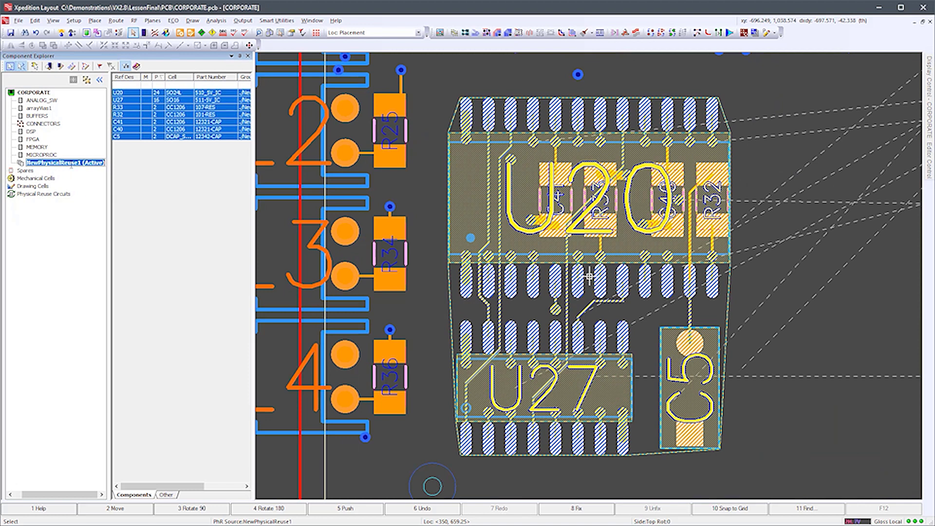
pyautogui.click(73, 165)
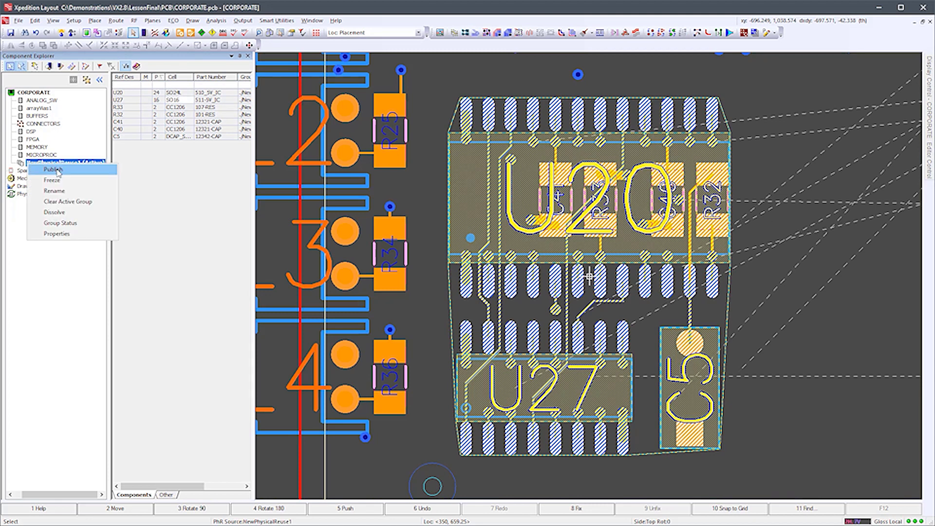
pyautogui.click(54, 170)
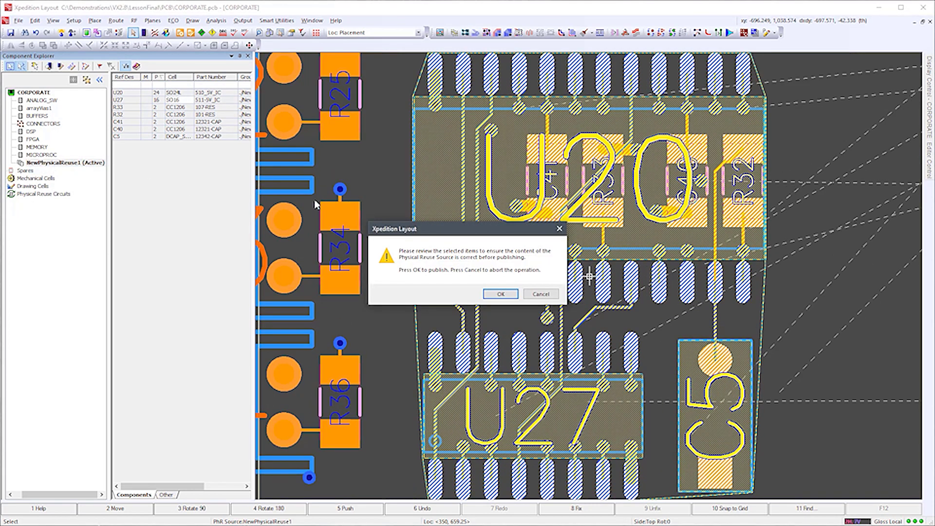
pyautogui.press('Return')
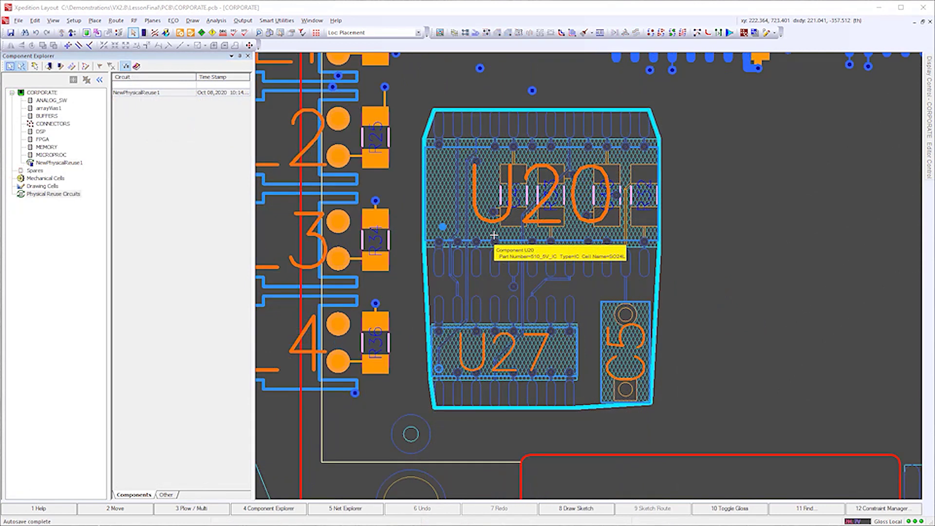
# Step: Place two NewPhysicalReuse1 copies beside U20, then update the NewPhysicalReuse1_1 copy around U21
pyautogui.click(143, 96)
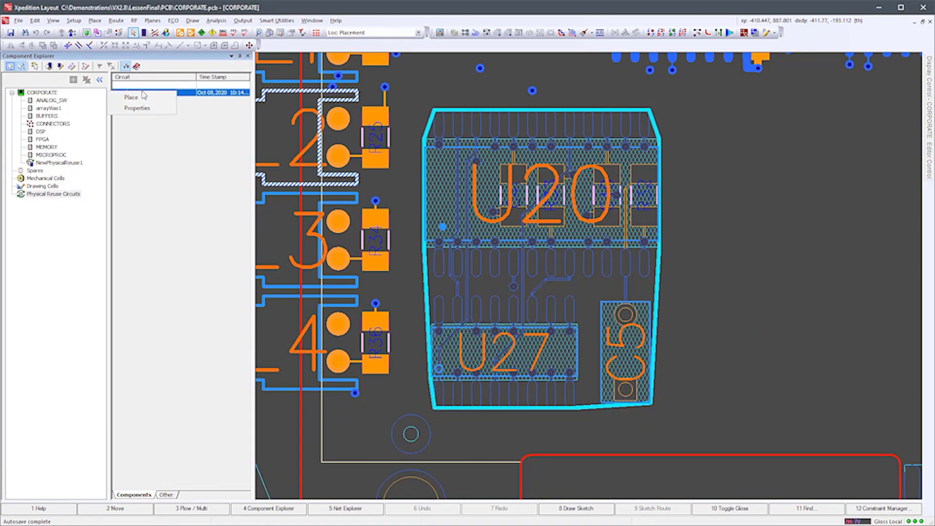
pyautogui.moveTo(136, 103); pyautogui.dragTo(691, 260)
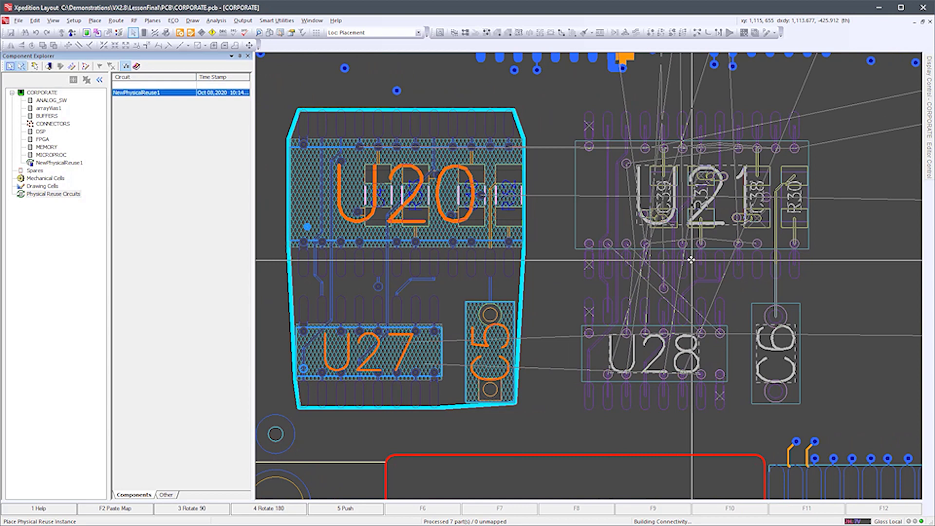
pyautogui.click(691, 260)
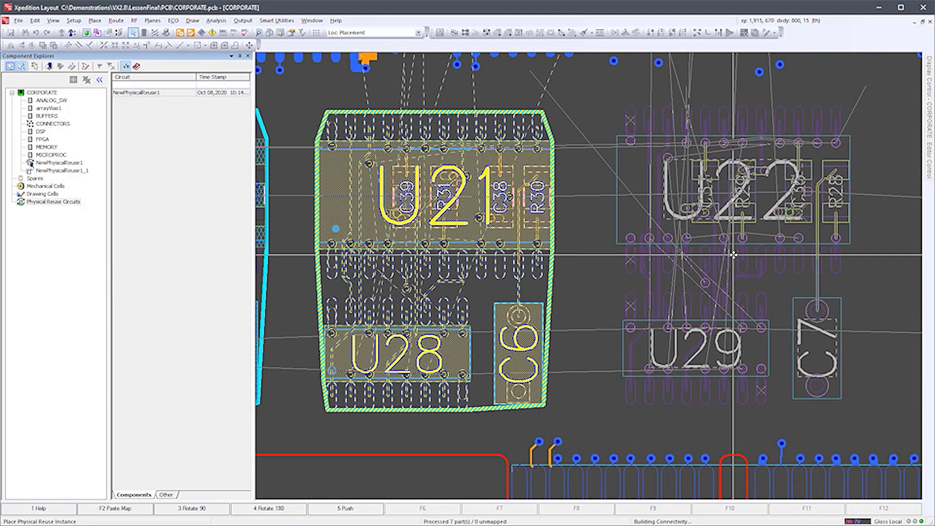
pyautogui.click(733, 262)
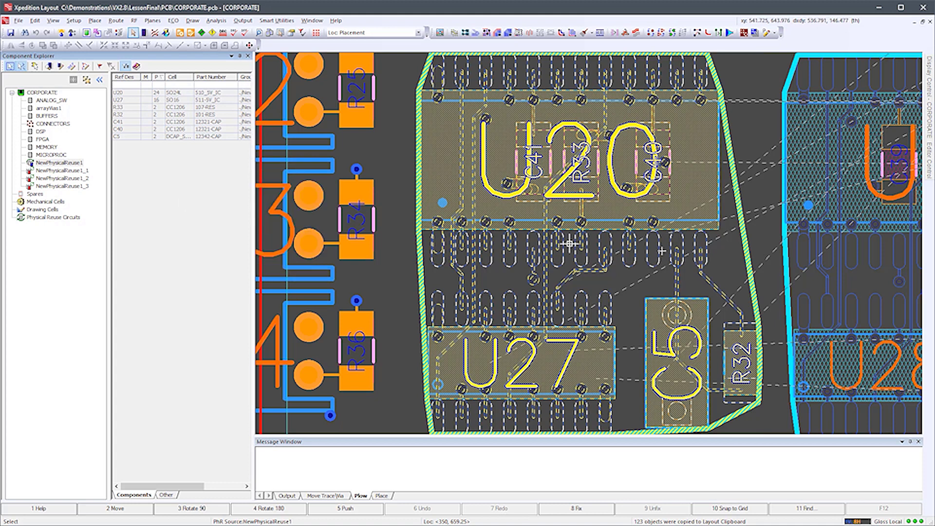
pyautogui.scroll(-2, 569, 244)
pyautogui.scroll(-1, 683, 246)
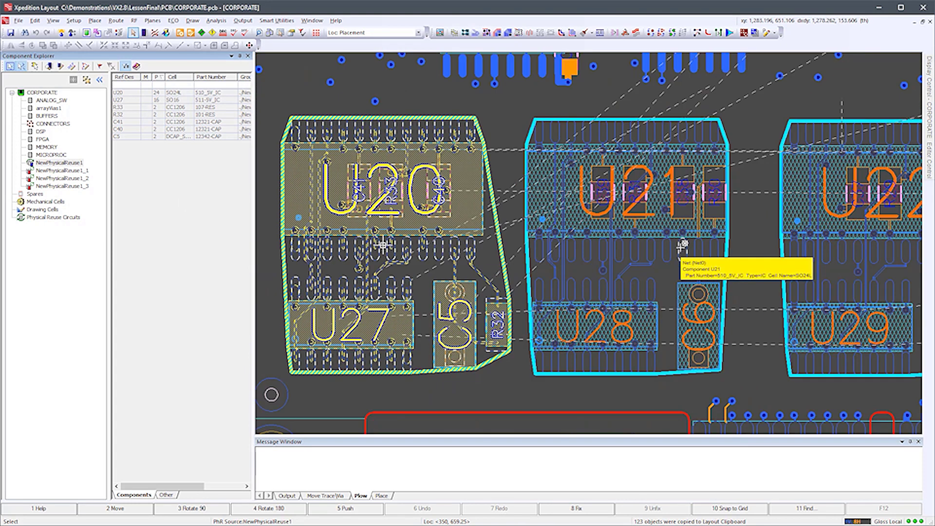
pyautogui.click(59, 171)
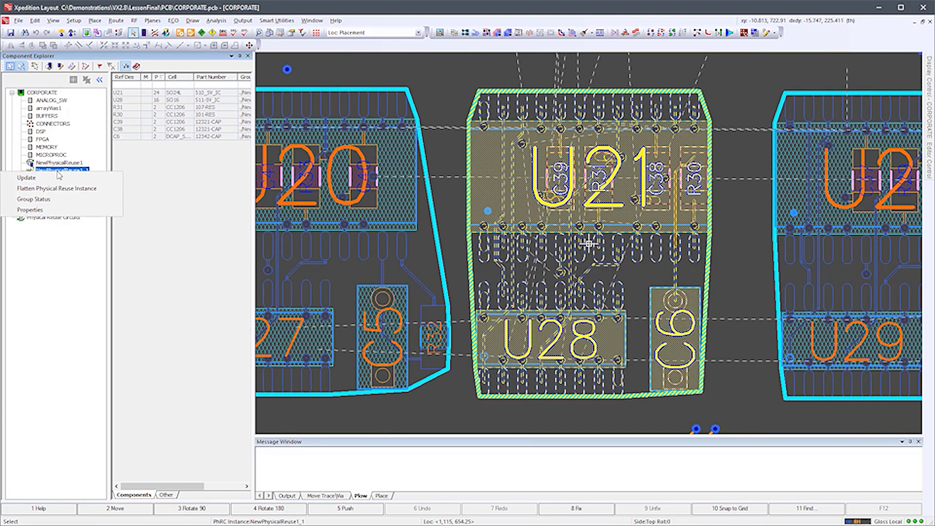
pyautogui.click(28, 178)
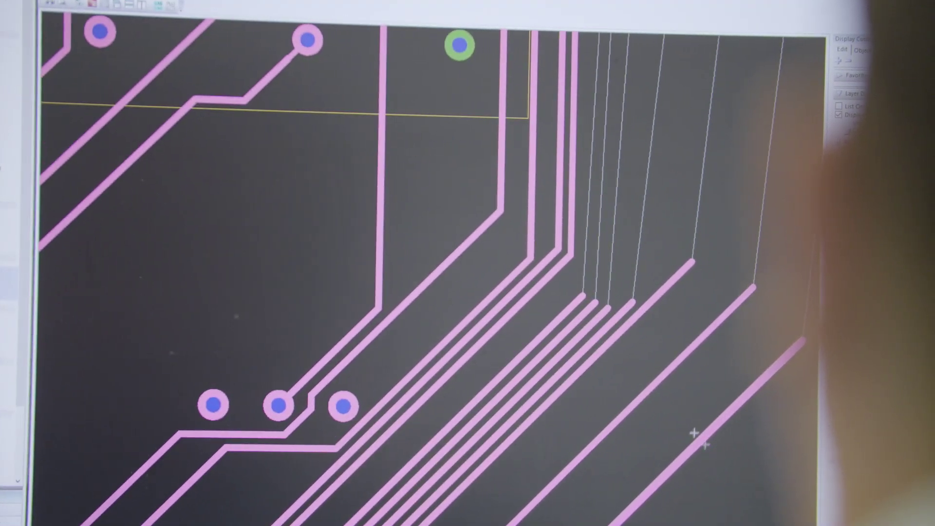
# Step: Highlight the diagonal trace bus to inspect its routing and vias
pyautogui.click(716, 451)
pyautogui.scroll(-3, 713, 455)
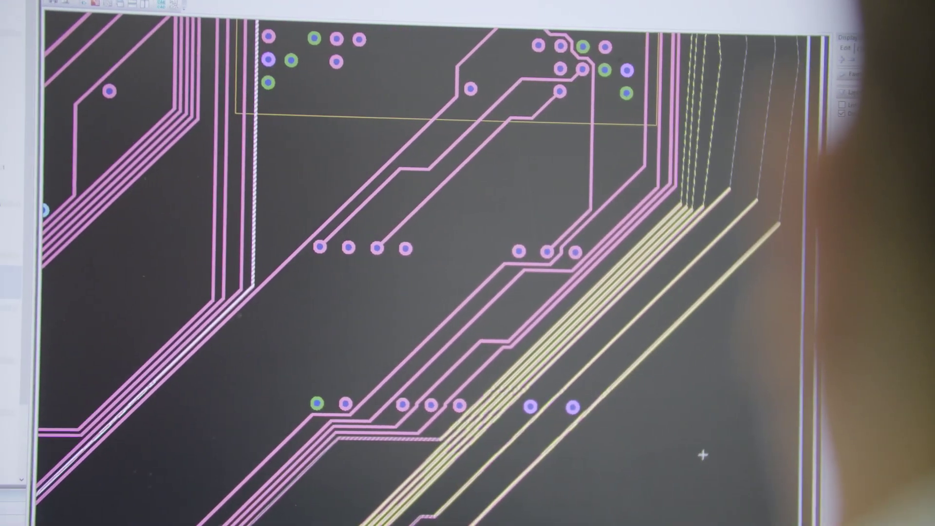
pyautogui.scroll(-5, 702, 454)
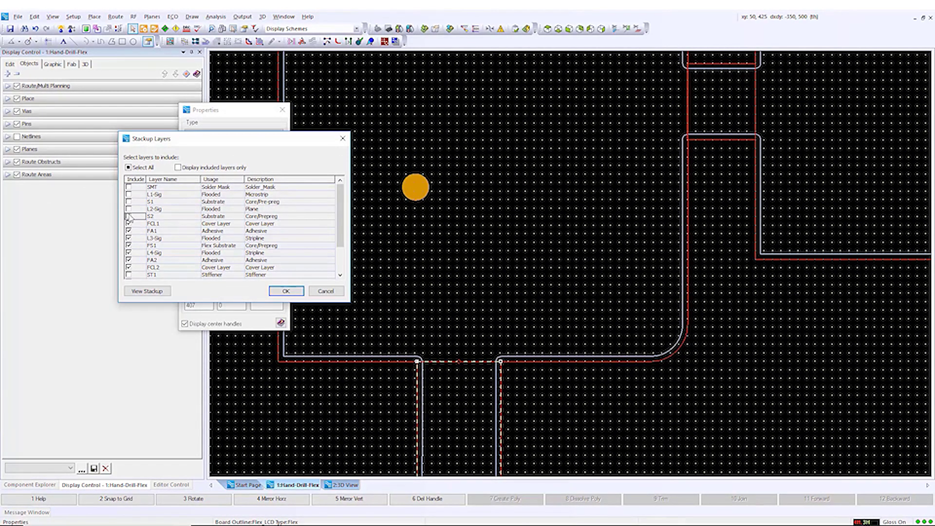
pyautogui.scroll(-2, 128, 279)
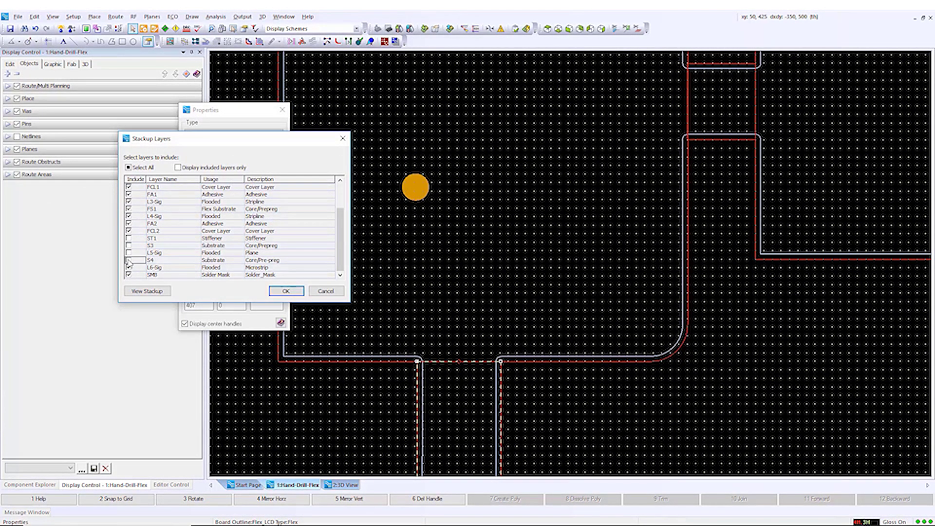
# Step: Preview the layer stackup, then map the Flex_BT and Flex_LCD schemes to their board outlines
pyautogui.click(147, 292)
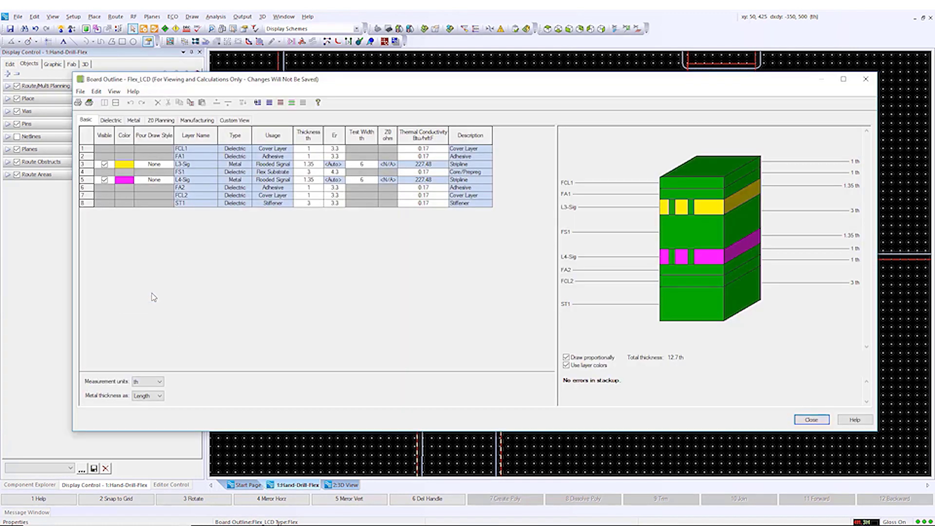
pyautogui.click(864, 79)
pyautogui.click(73, 17)
pyautogui.click(92, 121)
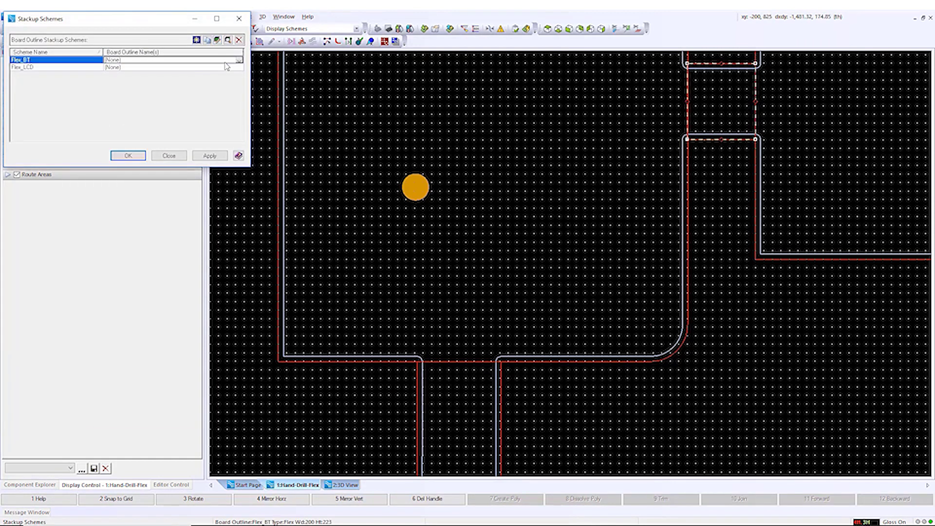
pyautogui.click(240, 60)
pyautogui.click(124, 122)
pyautogui.click(239, 68)
pyautogui.click(106, 125)
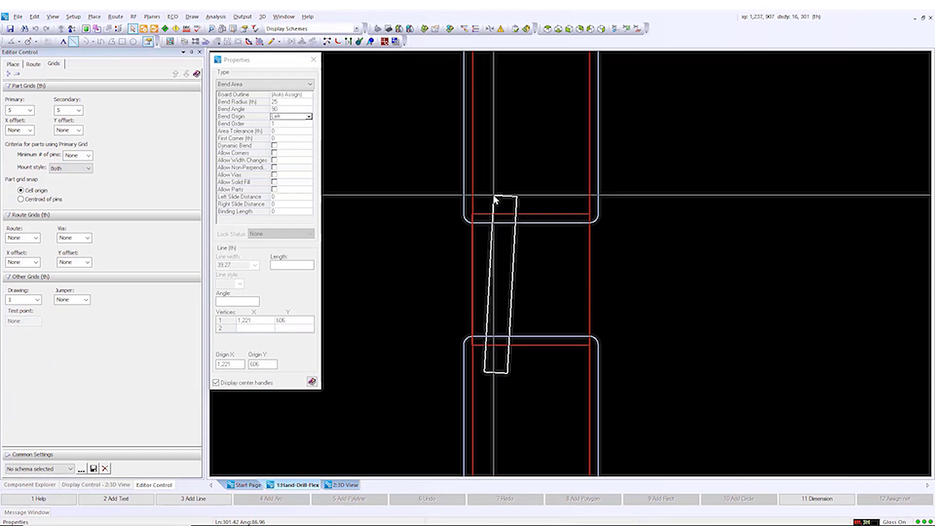
# Step: Finish the bend area and set its bend radius to 40 and bend angle to 95°
pyautogui.doubleClick(480, 199)
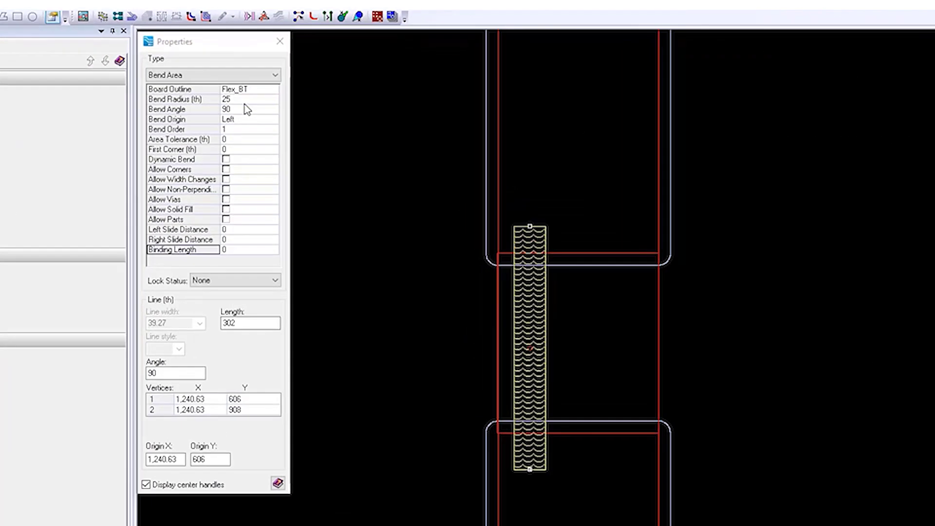
pyautogui.doubleClick(288, 101)
pyautogui.write('0')
pyautogui.press('Return')
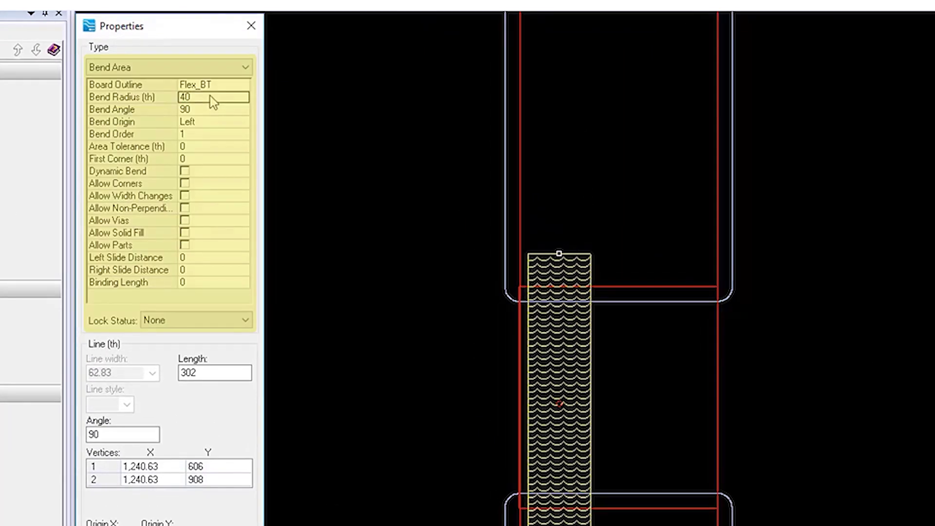
pyautogui.moveTo(559, 417); pyautogui.dragTo(588, 398)
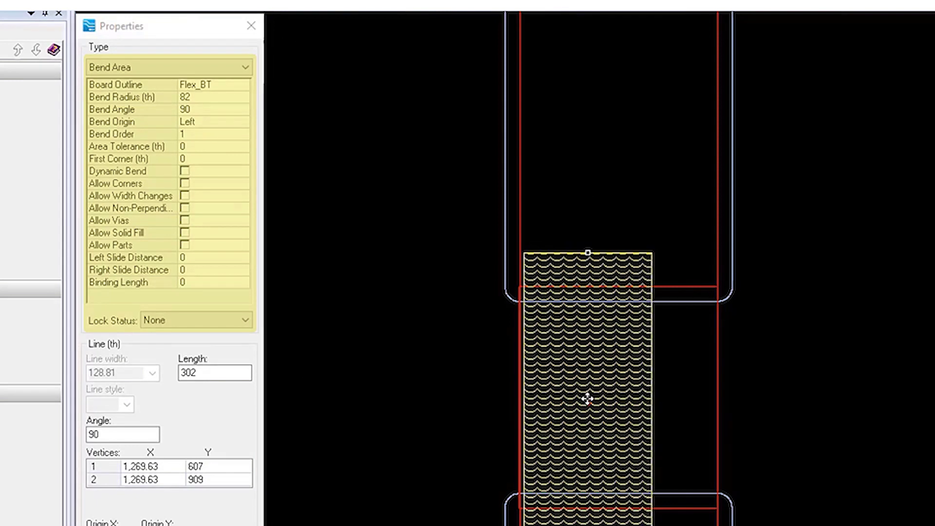
pyautogui.doubleClick(231, 109)
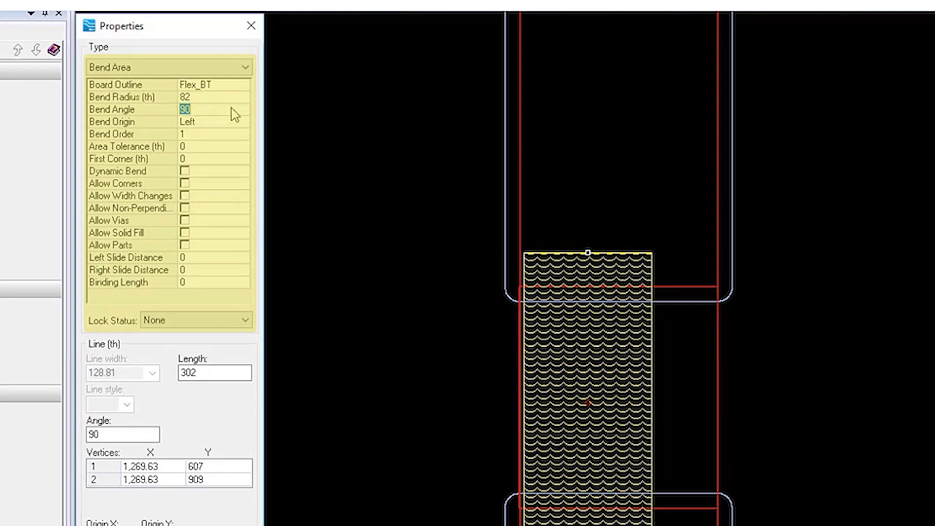
pyautogui.write('93')
pyautogui.click(231, 122)
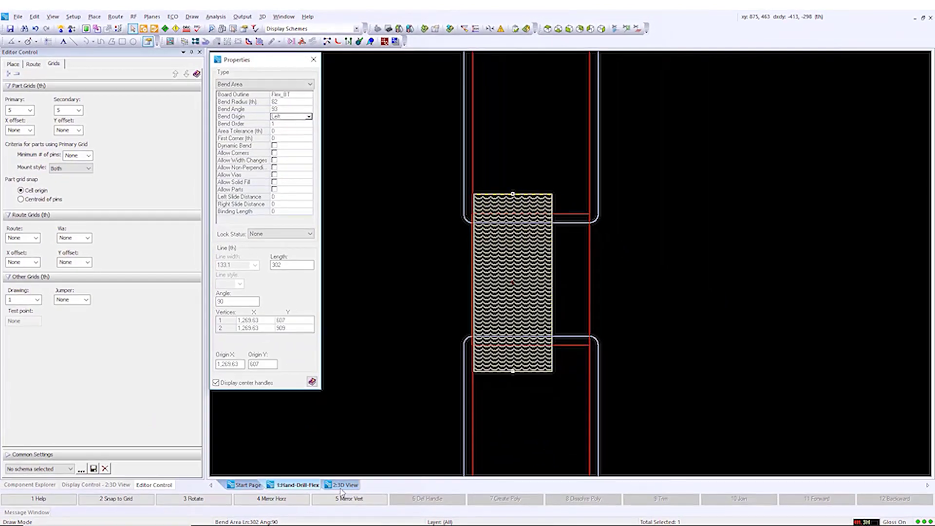
# Step: Show the bent flex board in a front 3D view with the drill body mechanical model
pyautogui.click(344, 485)
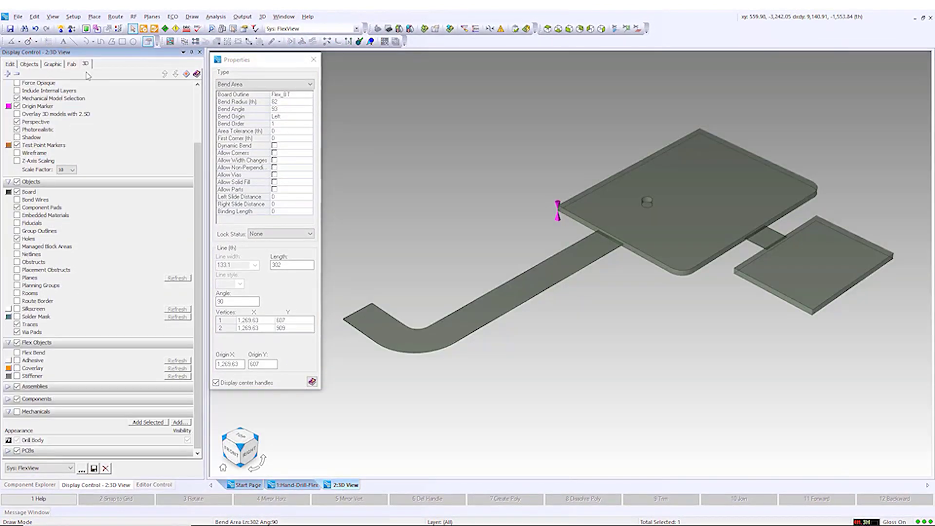
pyautogui.click(17, 352)
pyautogui.press('1')
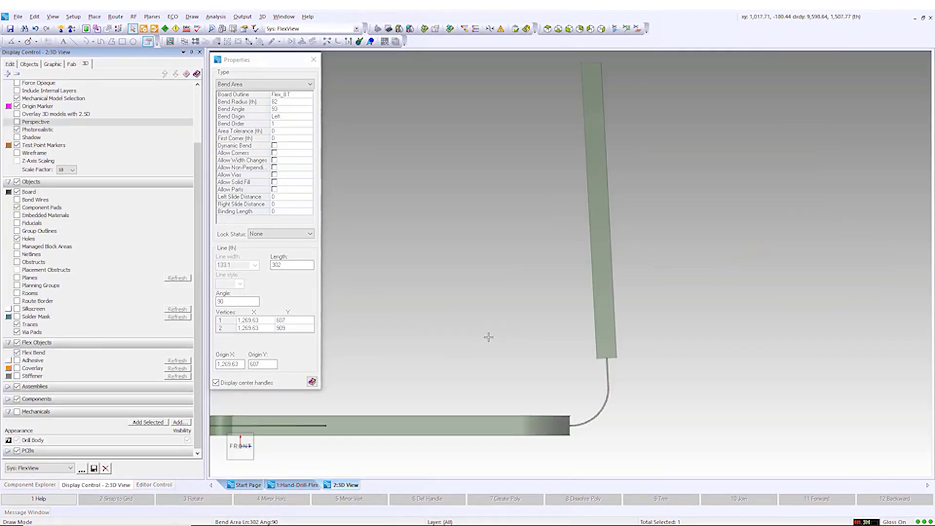
pyautogui.press('Escape')
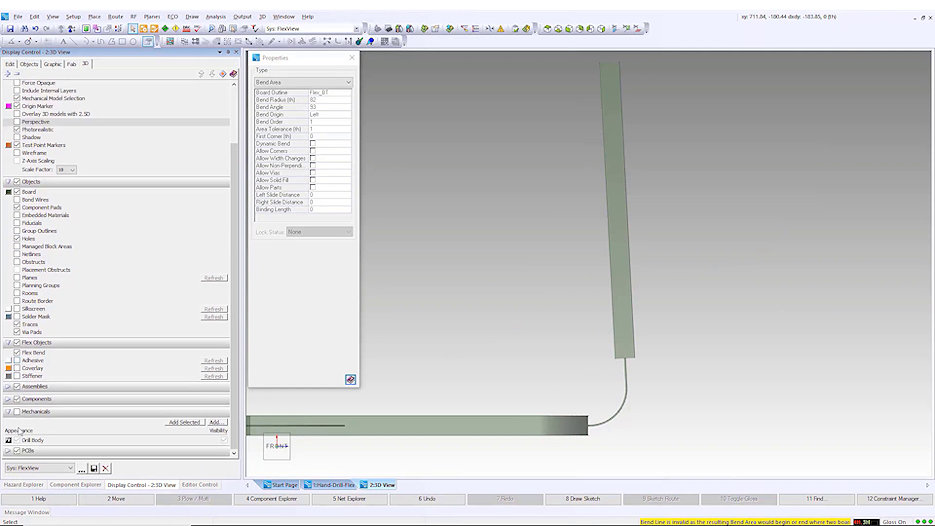
pyautogui.click(17, 412)
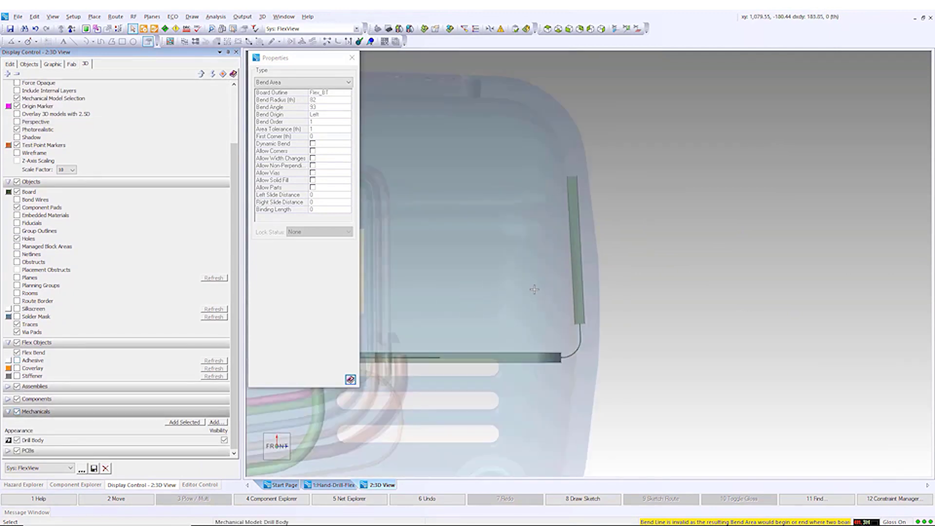
pyautogui.click(326, 106)
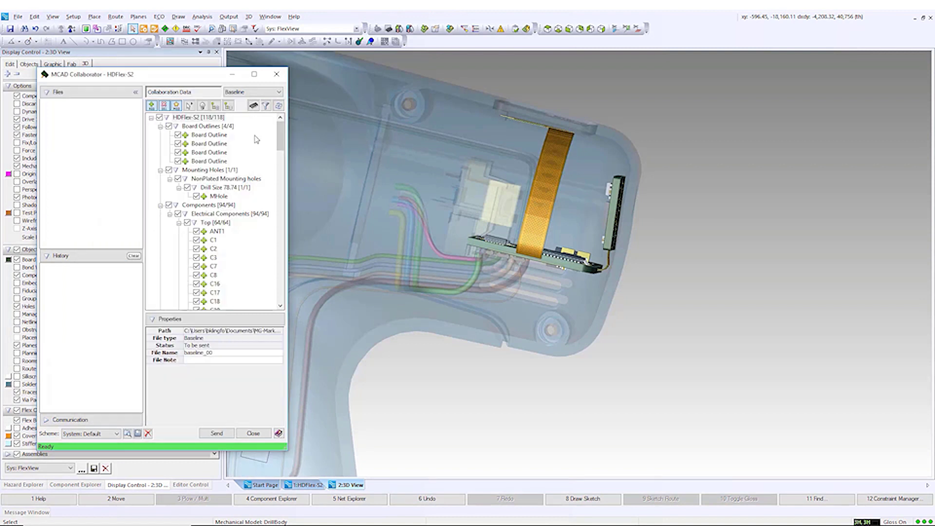
pyautogui.moveTo(281, 125); pyautogui.dragTo(282, 162)
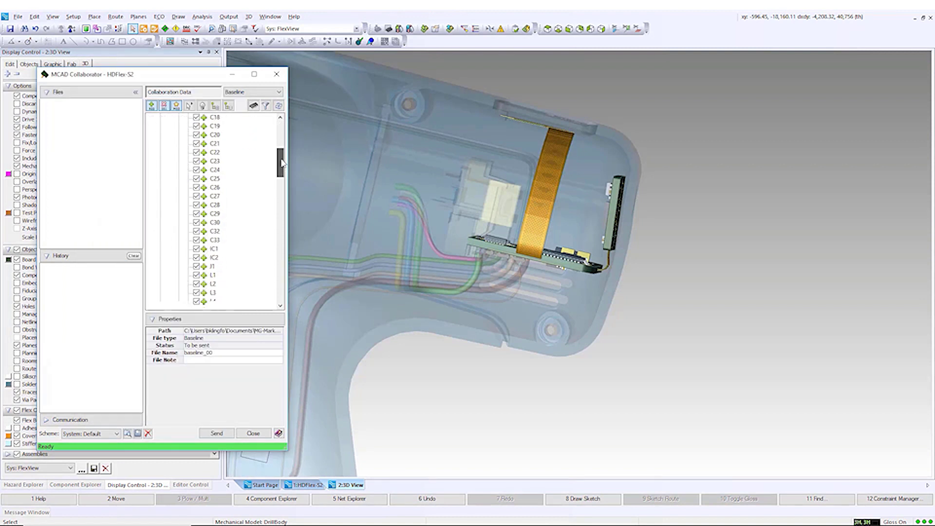